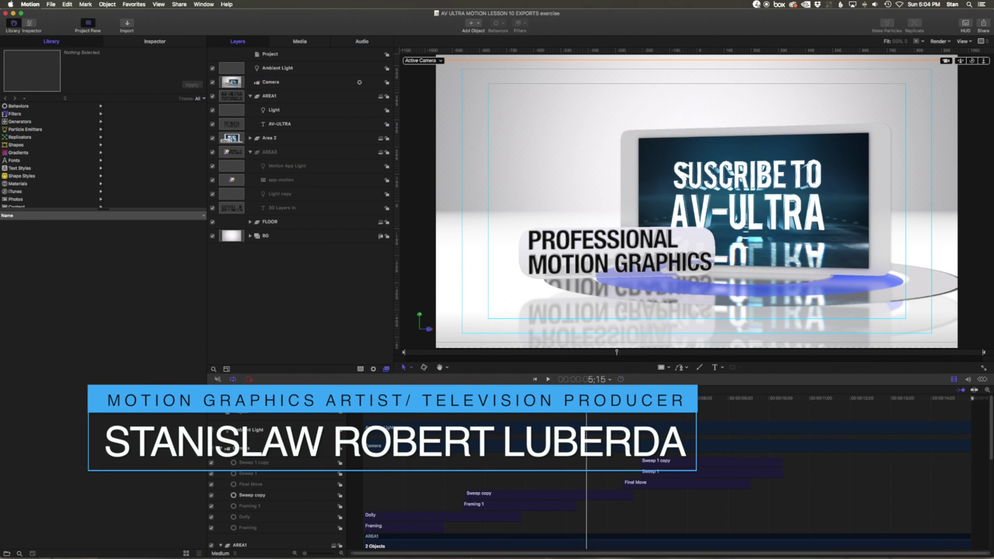
# Scrub to an early frame and play the title animation through the title card.
pyautogui.moveTo(586, 398); pyautogui.dragTo(385, 398)
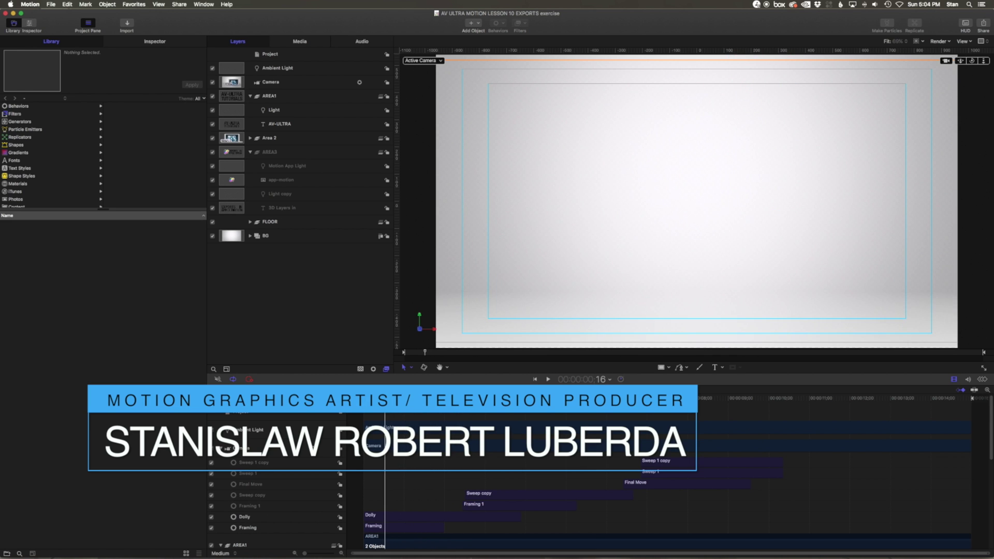
pyautogui.press('space')
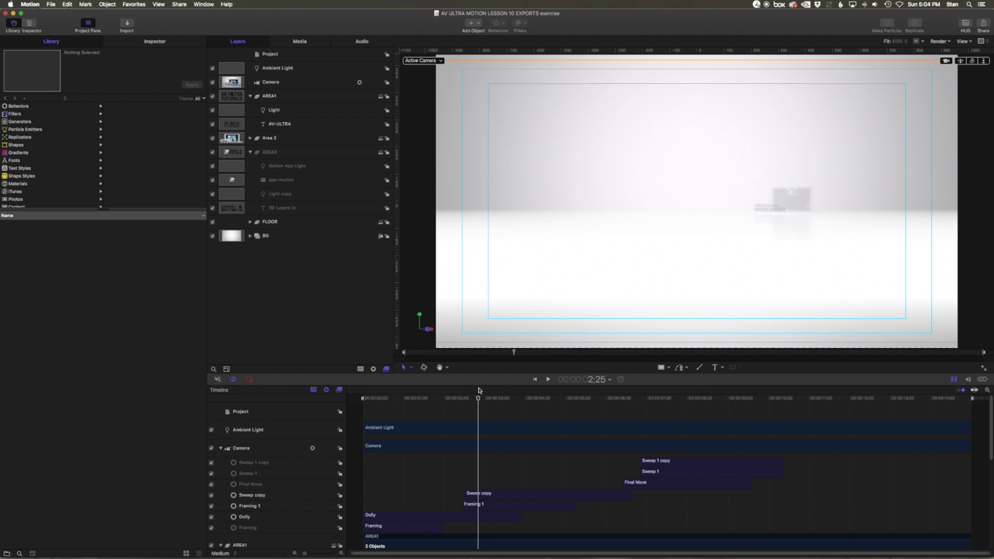
pyautogui.moveTo(479, 390); pyautogui.dragTo(488, 390)
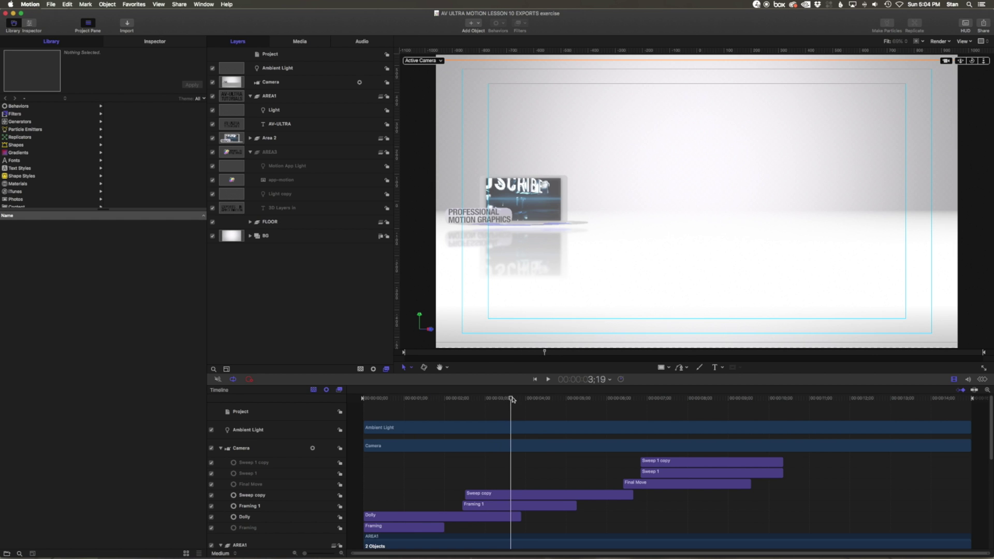
pyautogui.moveTo(489, 398)
pyautogui.mouseDown()
pyautogui.moveTo(529, 399)
pyautogui.moveTo(466, 403)
pyautogui.mouseUp()
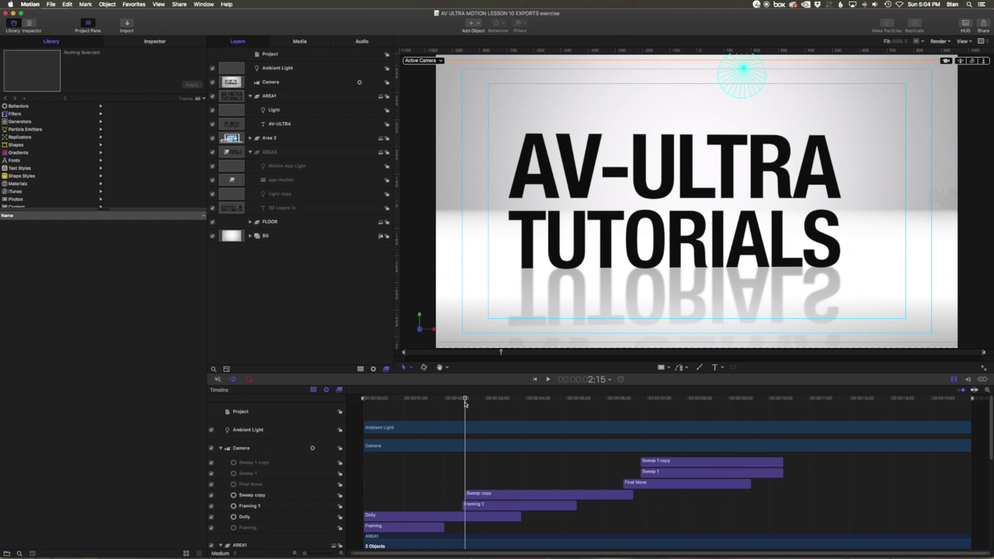
pyautogui.click(436, 399)
pyautogui.press('space')
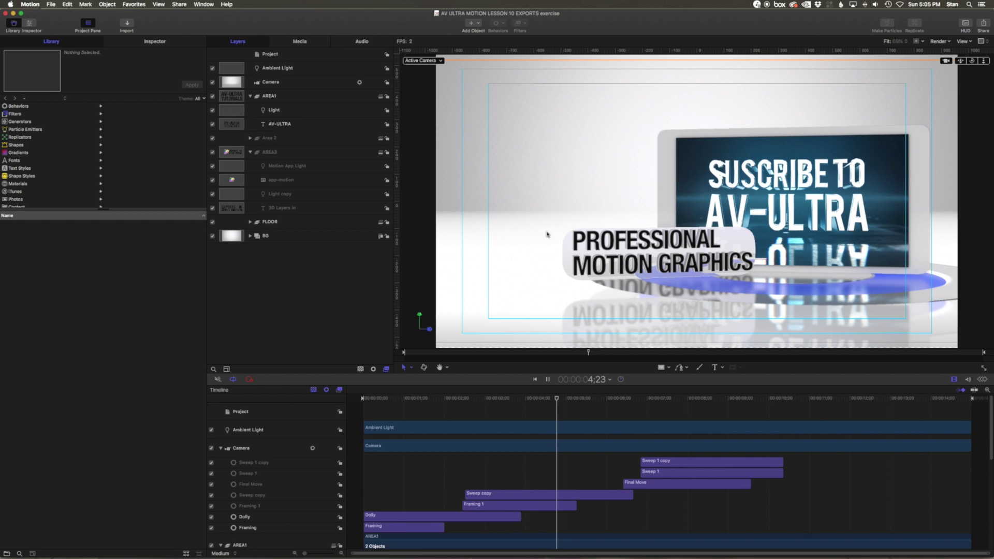
pyautogui.press('space')
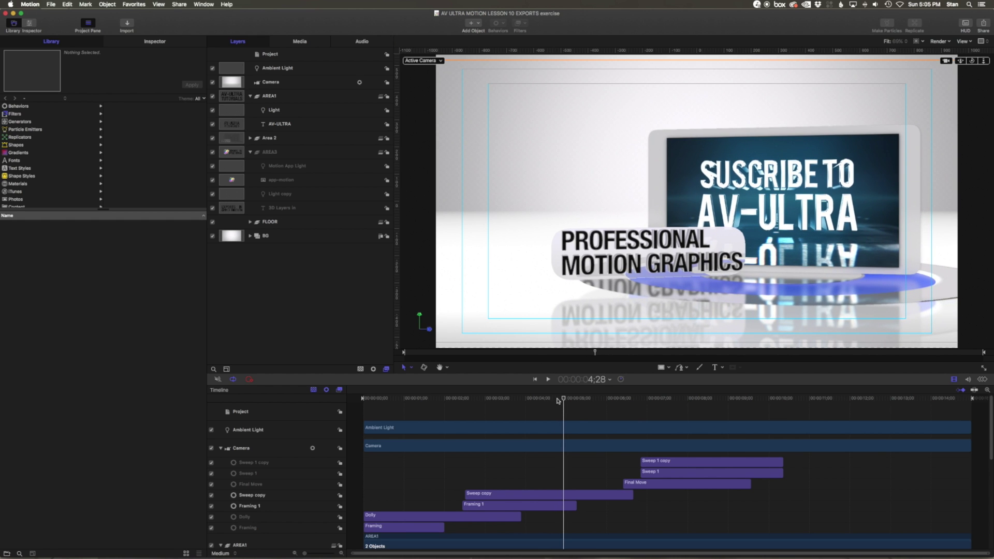
# Replay briefly from AV-ULTRA TUTORIALS, scrub to the four-second mark, then return.
pyautogui.moveTo(558, 400)
pyautogui.mouseDown()
pyautogui.moveTo(415, 396)
pyautogui.moveTo(432, 392)
pyautogui.moveTo(497, 399)
pyautogui.moveTo(373, 400)
pyautogui.mouseUp()
pyautogui.press('space')
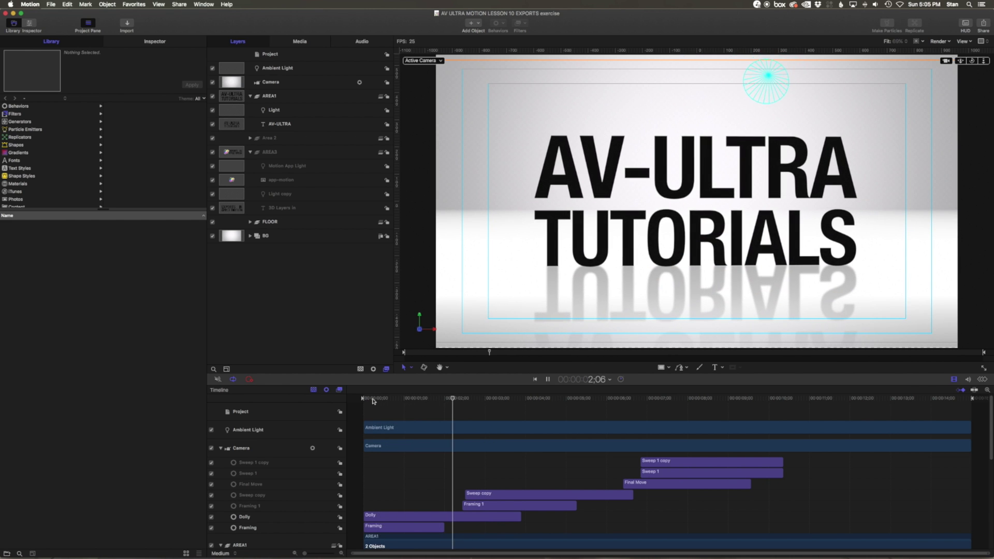
pyautogui.press('space')
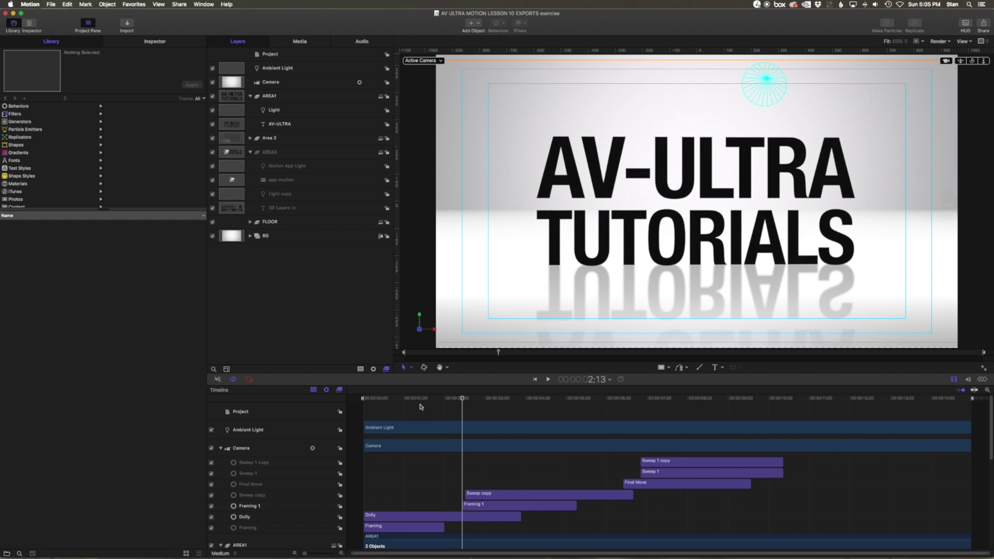
pyautogui.moveTo(479, 403); pyautogui.dragTo(521, 400)
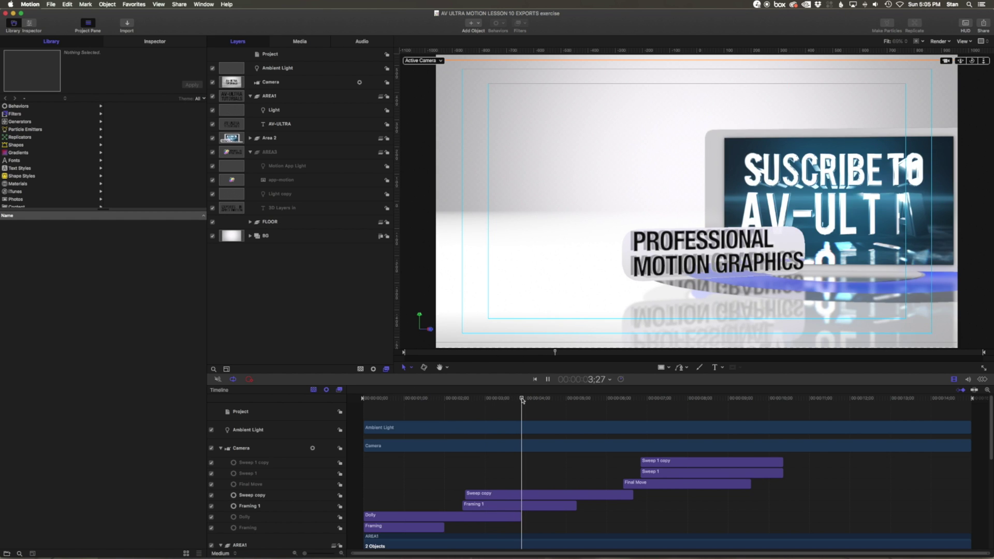
pyautogui.moveTo(522, 400); pyautogui.dragTo(526, 400)
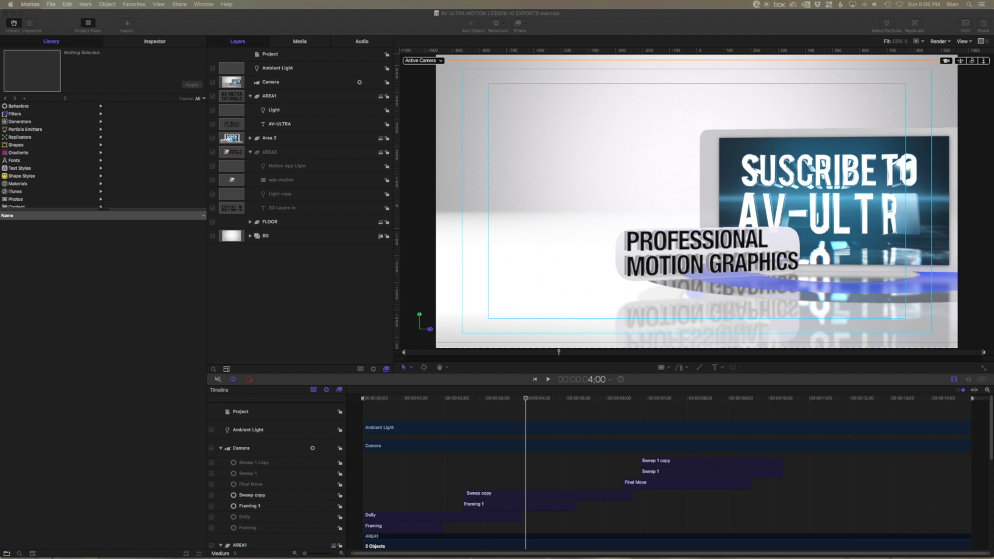
pyautogui.moveTo(525, 398); pyautogui.dragTo(417, 398)
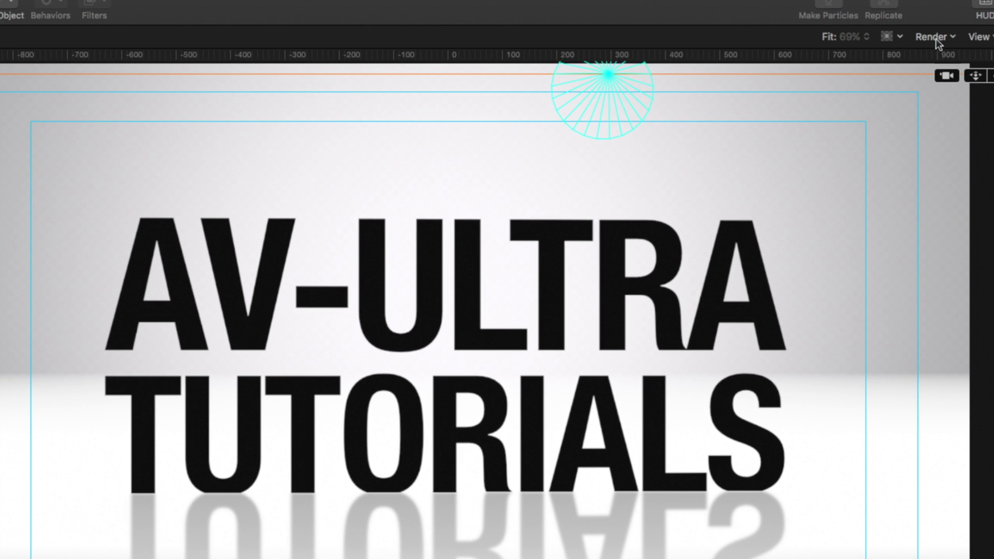
# Set the viewer preview resolution to Half and replay the animation from the start.
pyautogui.click(930, 37)
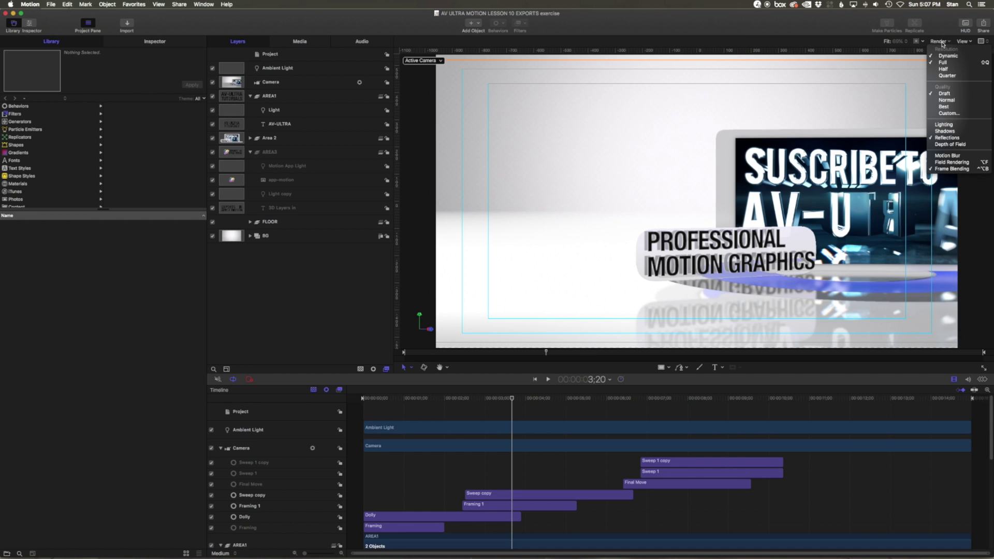
pyautogui.click(943, 69)
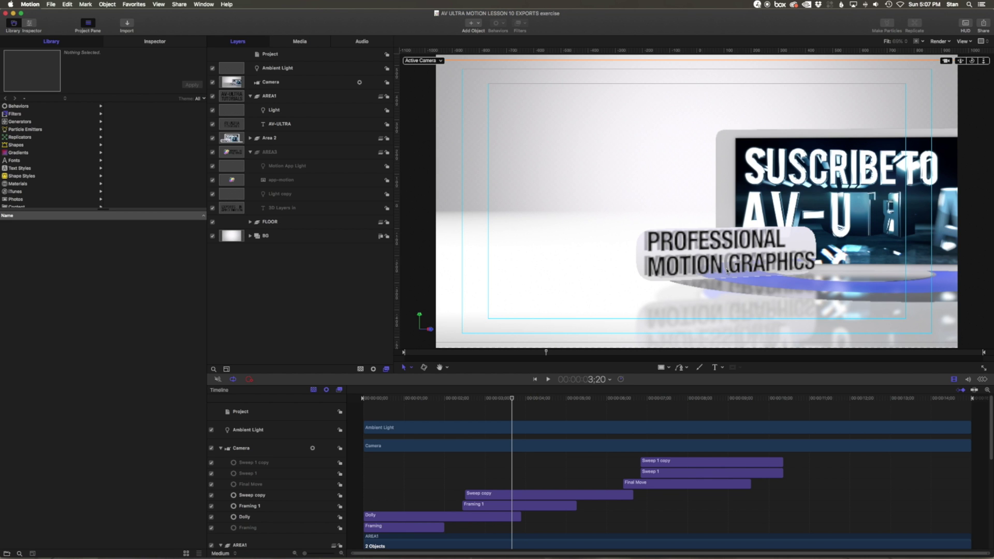
pyautogui.moveTo(435, 399); pyautogui.dragTo(361, 397)
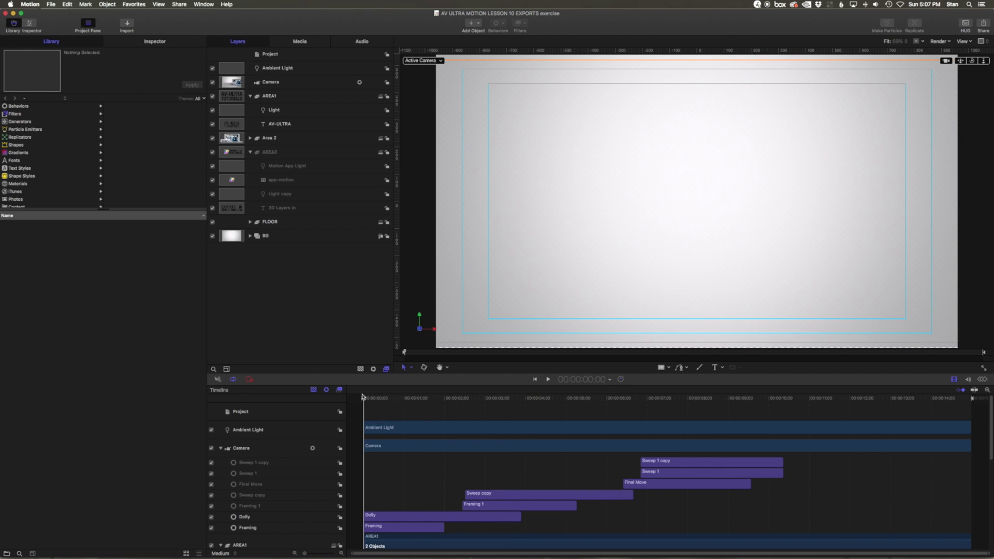
pyautogui.press('space')
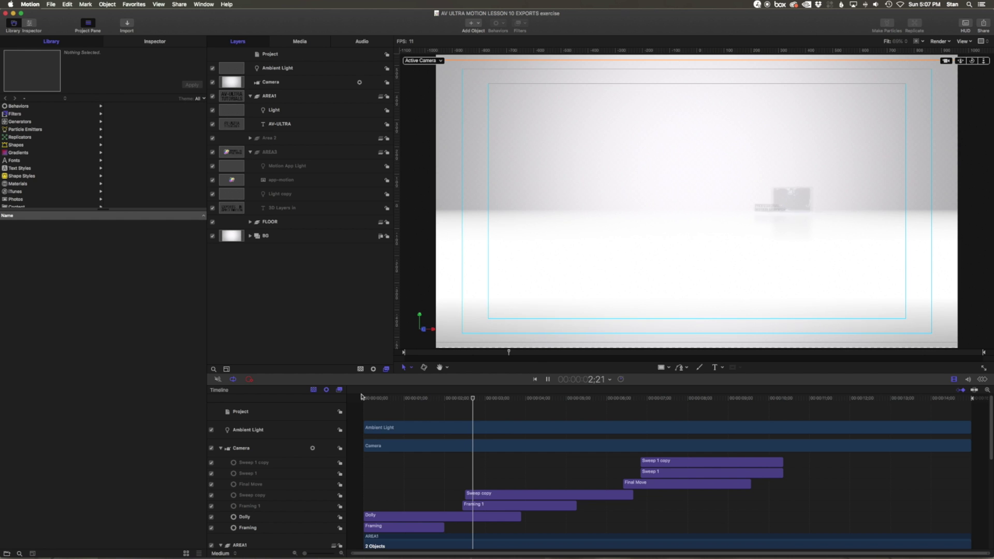
pyautogui.press('space')
# Drop the preview resolution to Quarter and play the animation through to the end.
pyautogui.click(939, 41)
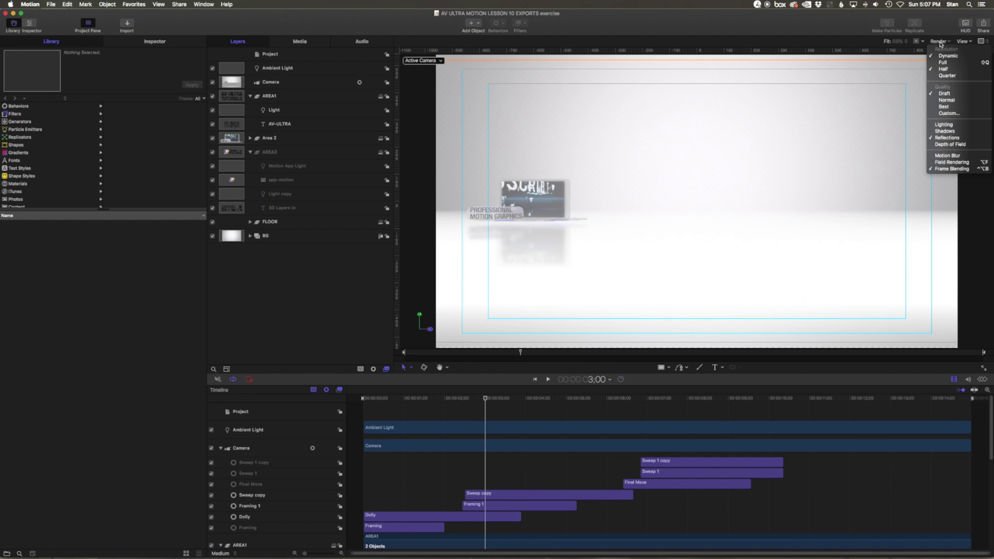
pyautogui.click(945, 75)
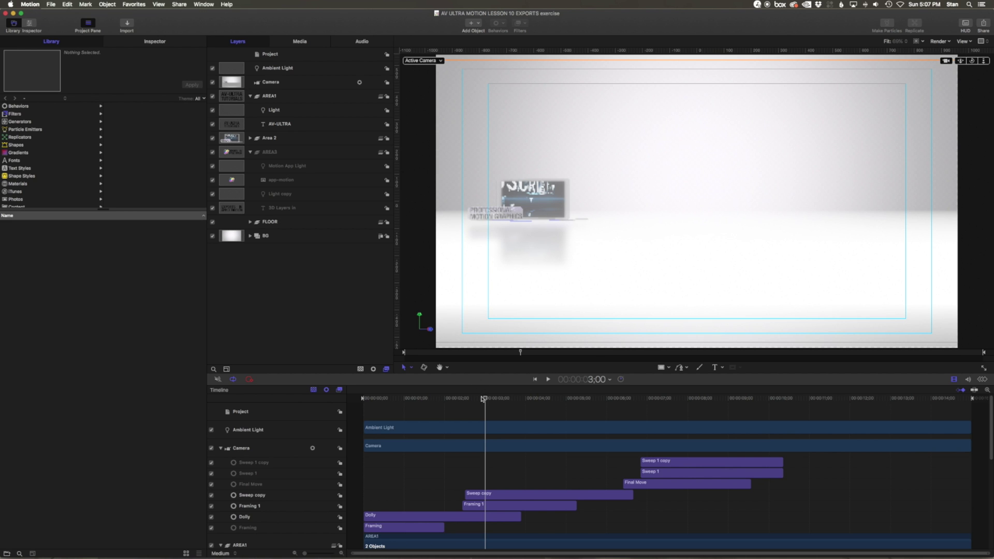
pyautogui.moveTo(483, 398); pyautogui.dragTo(361, 400)
pyautogui.press('space')
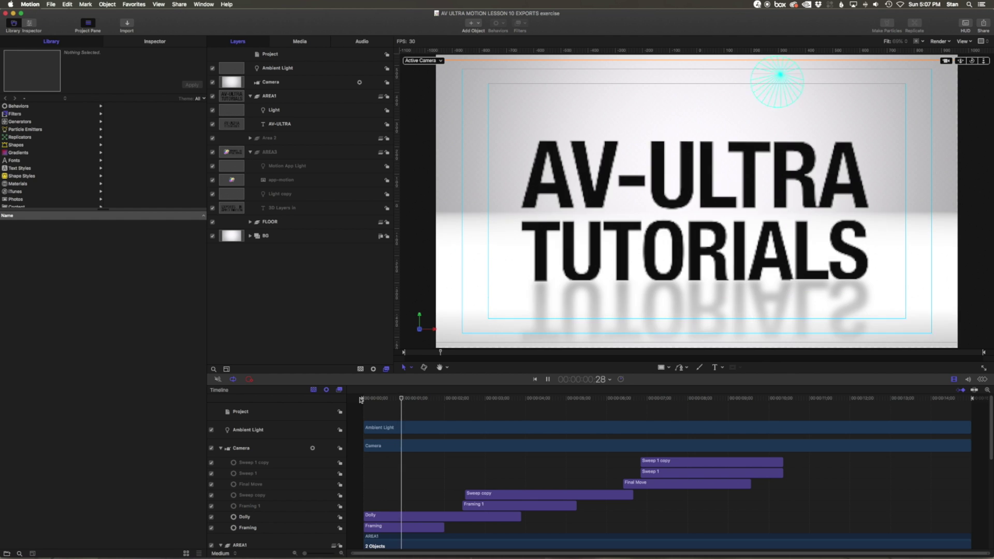
pyautogui.press('space')
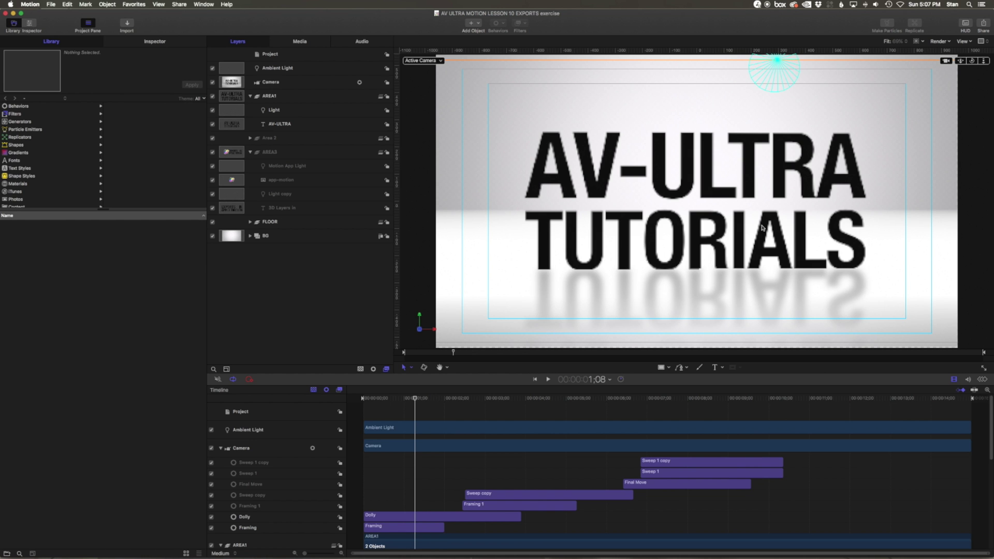
pyautogui.press('space')
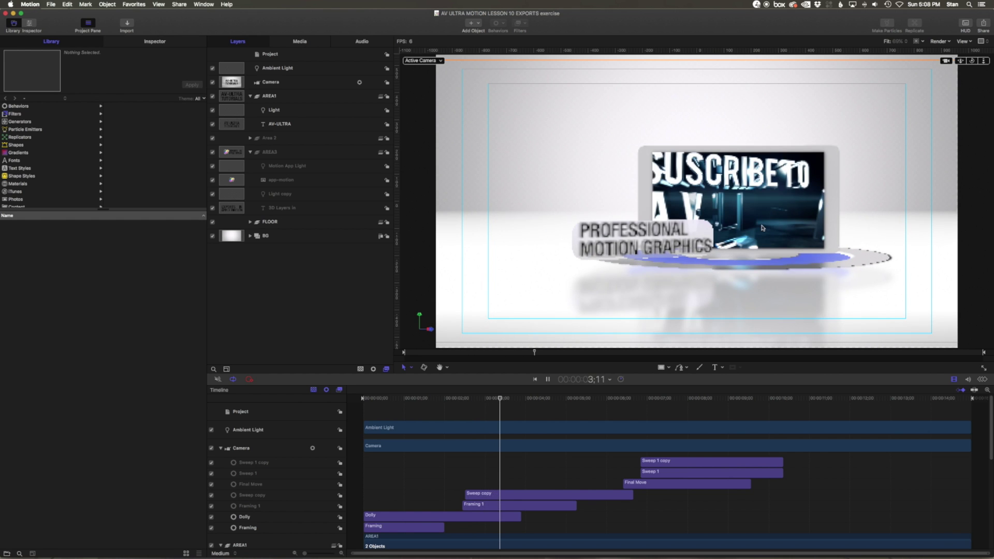
pyautogui.press('space')
# Raise the viewer preview resolution from Half to Full.
pyautogui.click(935, 42)
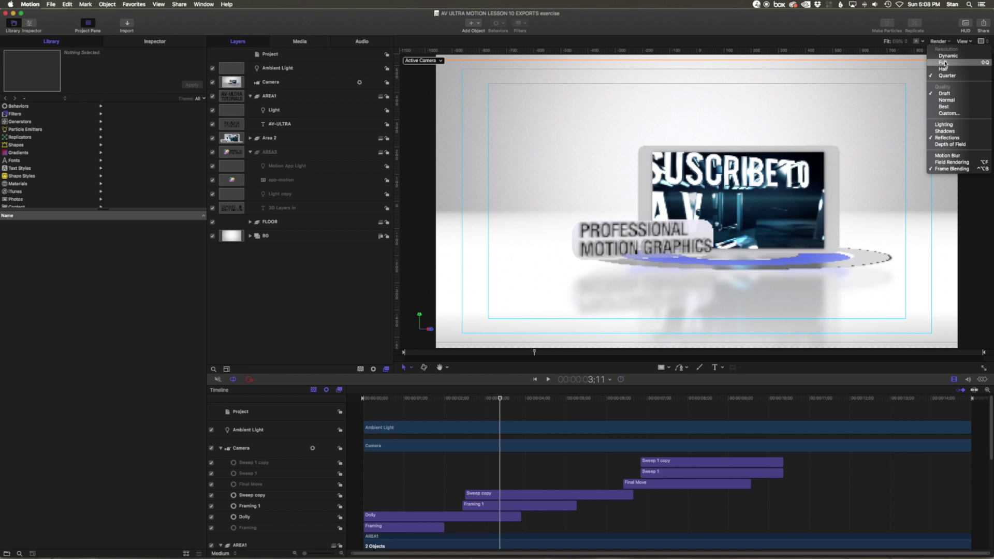
pyautogui.click(943, 69)
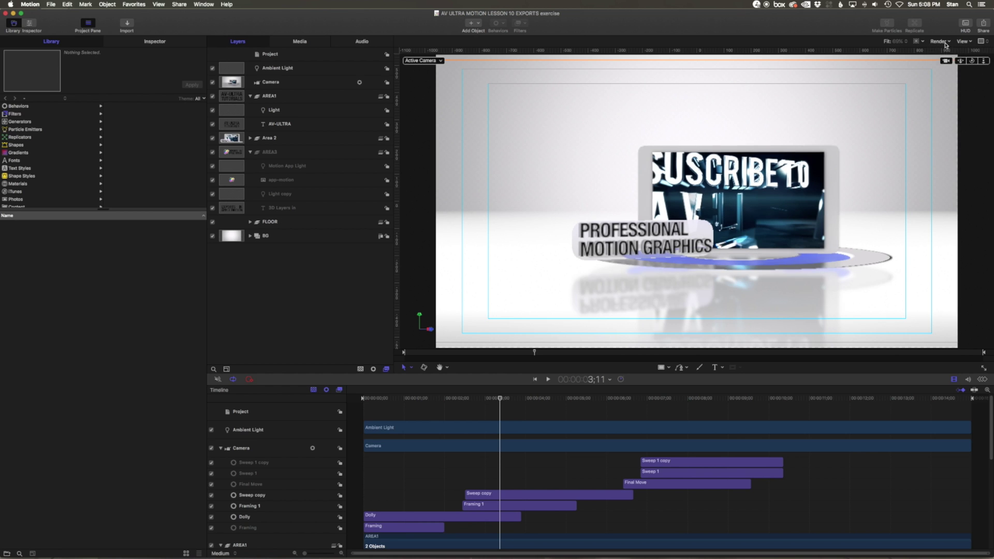
pyautogui.click(938, 42)
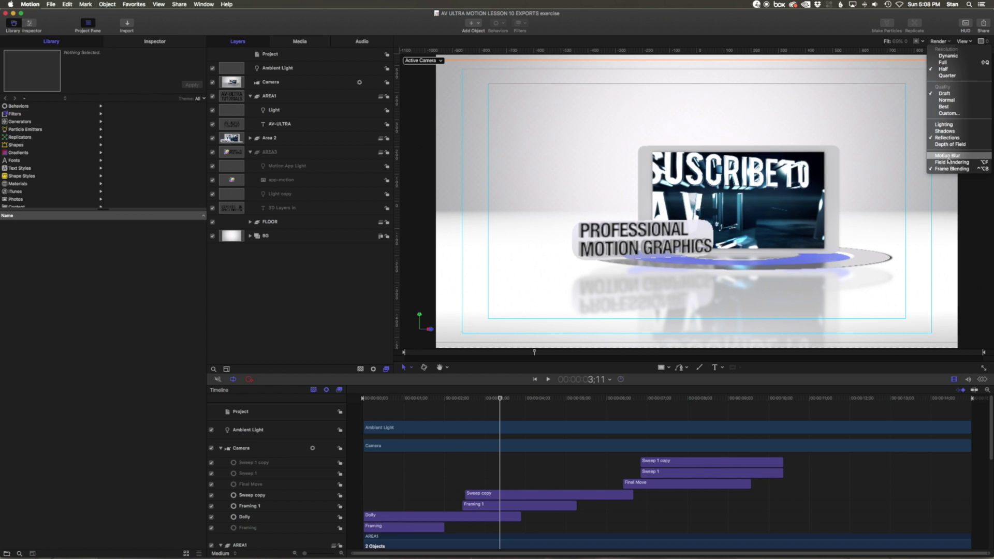
pyautogui.click(947, 107)
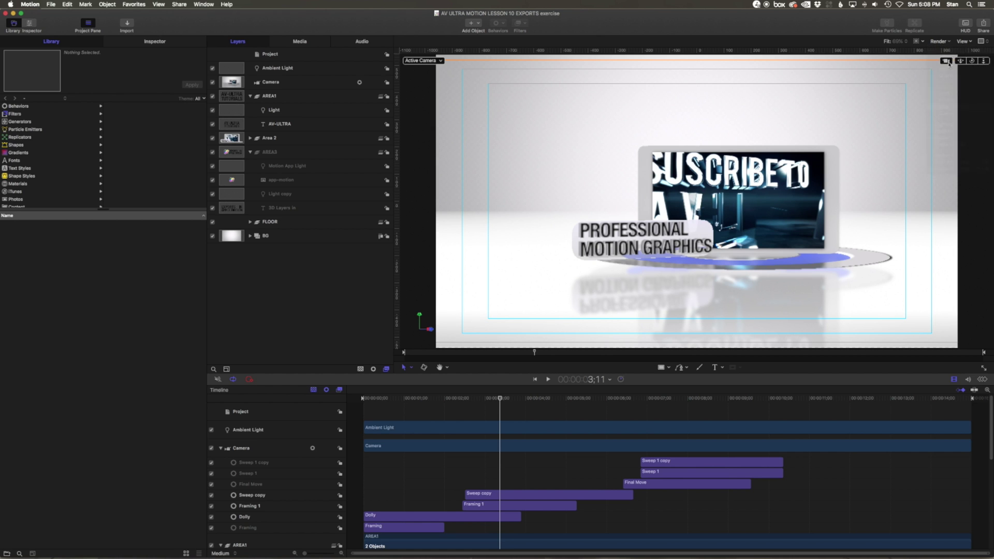
# Set preview quality to Best, enable Lighting and Shadows, and play the animation.
pyautogui.click(938, 41)
pyautogui.click(942, 62)
pyautogui.click(938, 41)
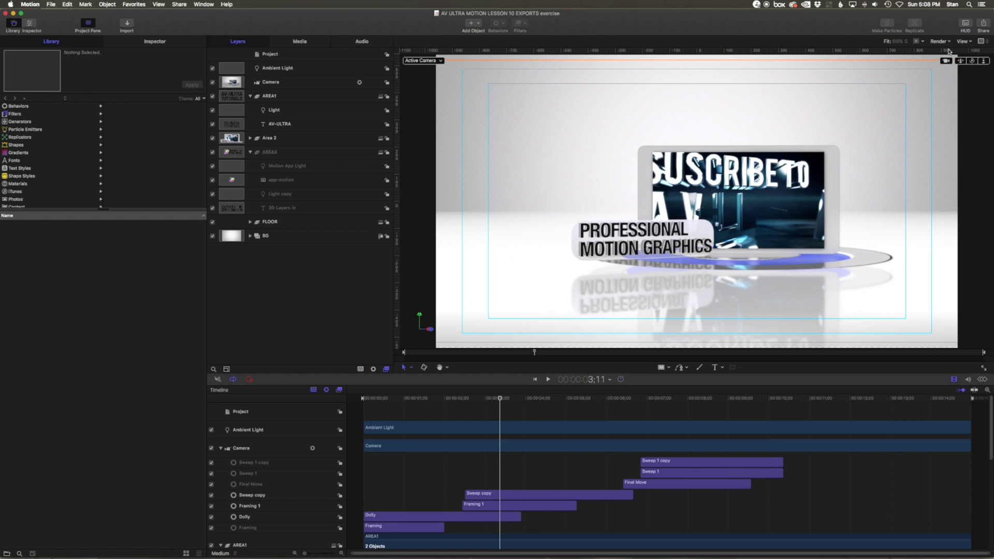
pyautogui.click(943, 125)
pyautogui.click(361, 401)
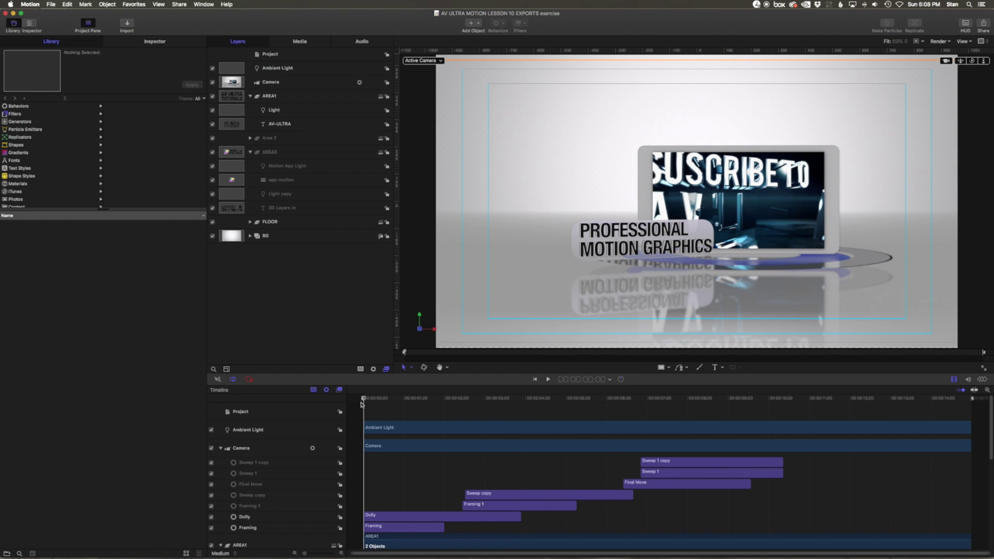
pyautogui.press('space')
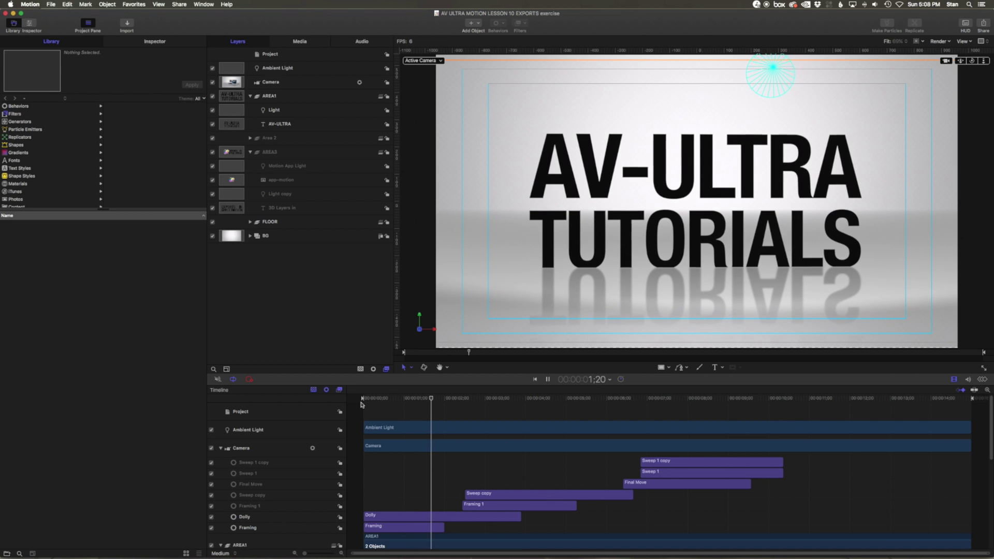
# Stop playback and build a RAM preview of the animation.
pyautogui.press('space')
pyautogui.click(941, 41)
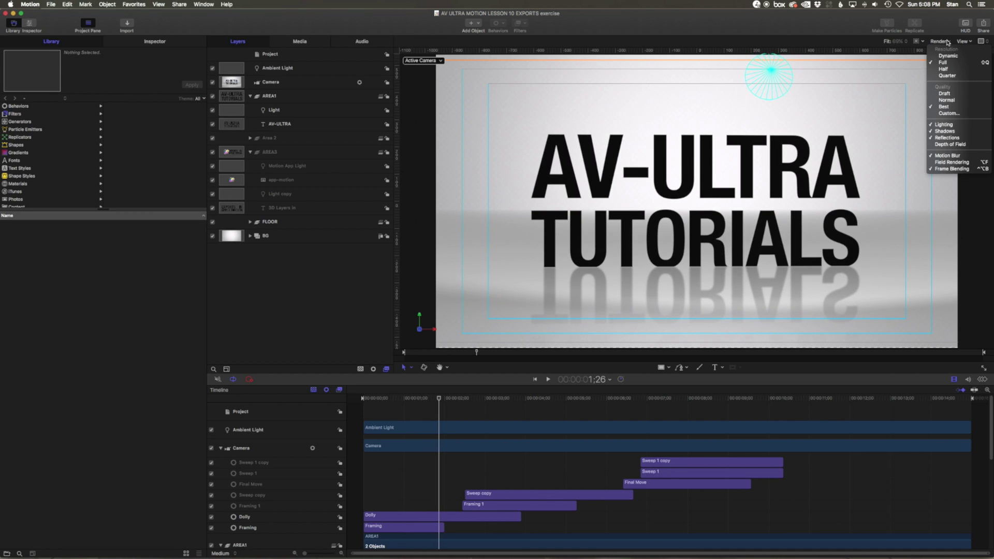
pyautogui.click(946, 42)
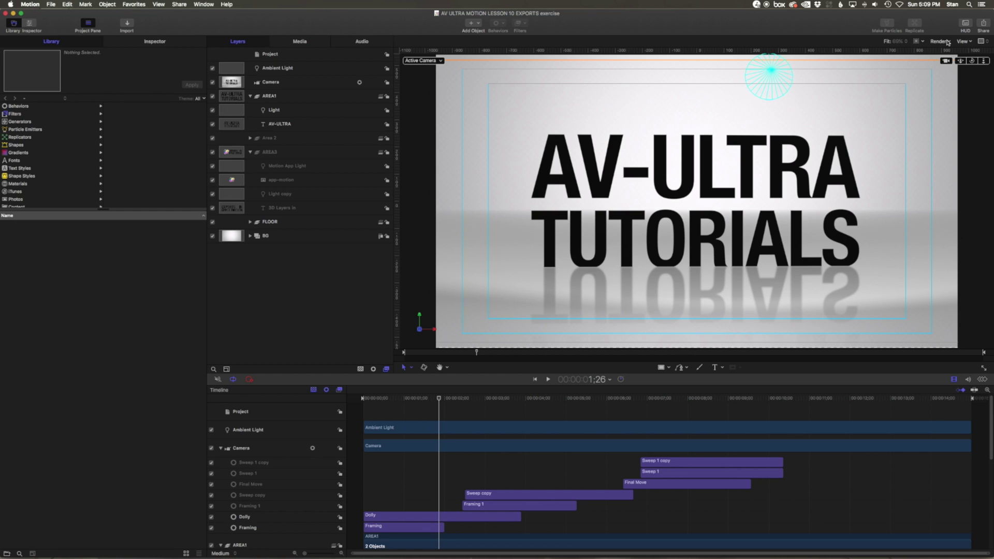
pyautogui.press('super+r')
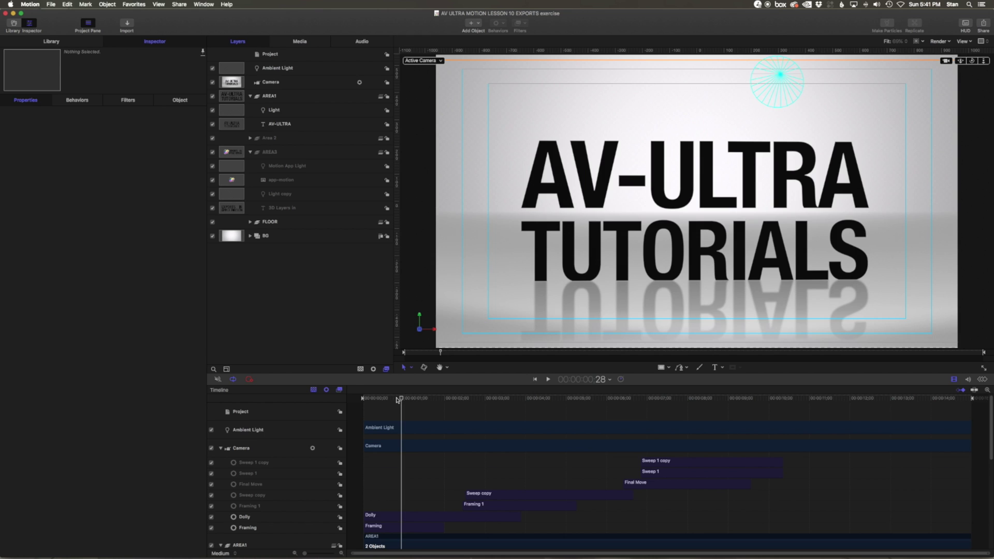
# Play the animation from the start, stopping on the EXPORTS IN APPLE MOTION title.
pyautogui.moveTo(426, 423); pyautogui.dragTo(373, 398)
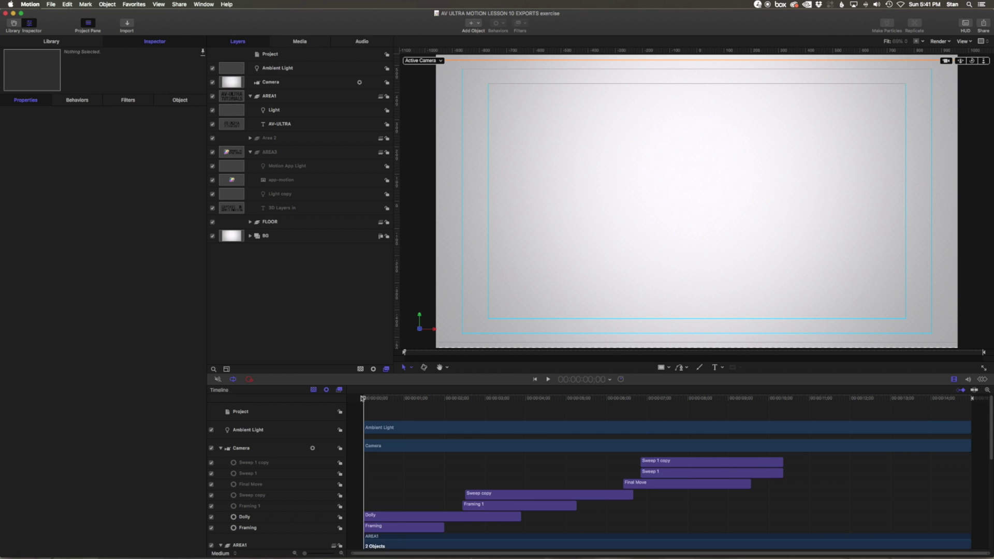
pyautogui.press('space')
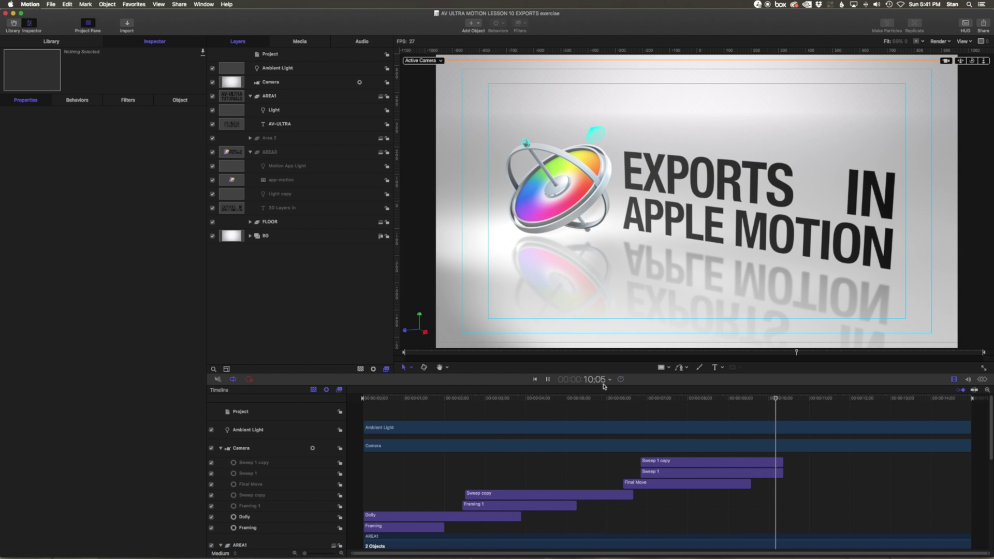
pyautogui.press('space')
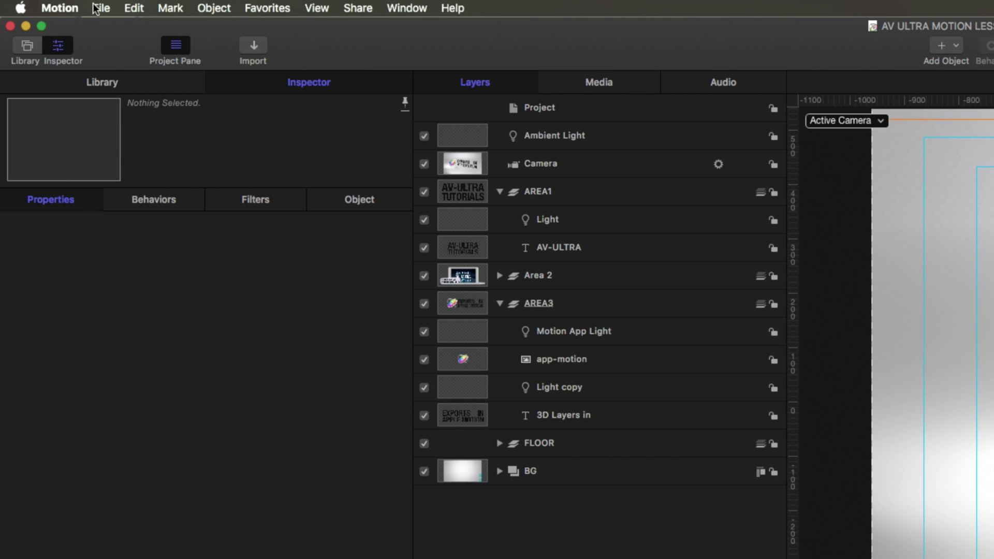
# Start a QuickTime movie export with Export Movie from the Share menu.
pyautogui.click(49, 4)
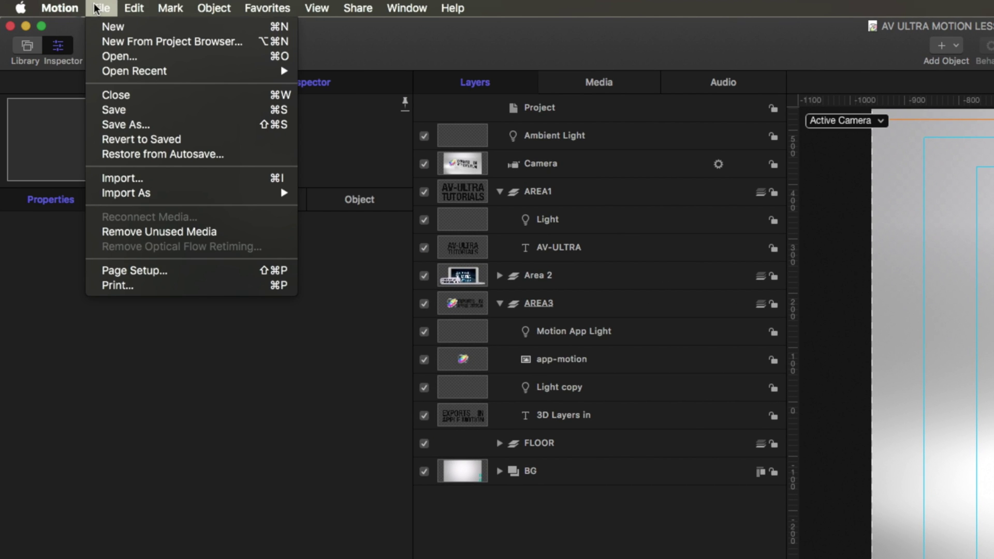
pyautogui.moveTo(179, 5)
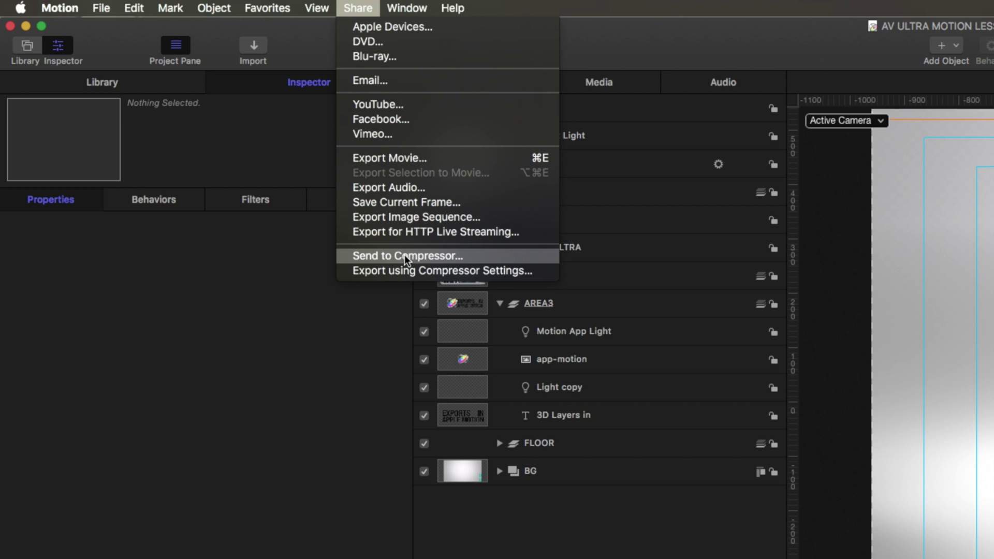
pyautogui.click(407, 160)
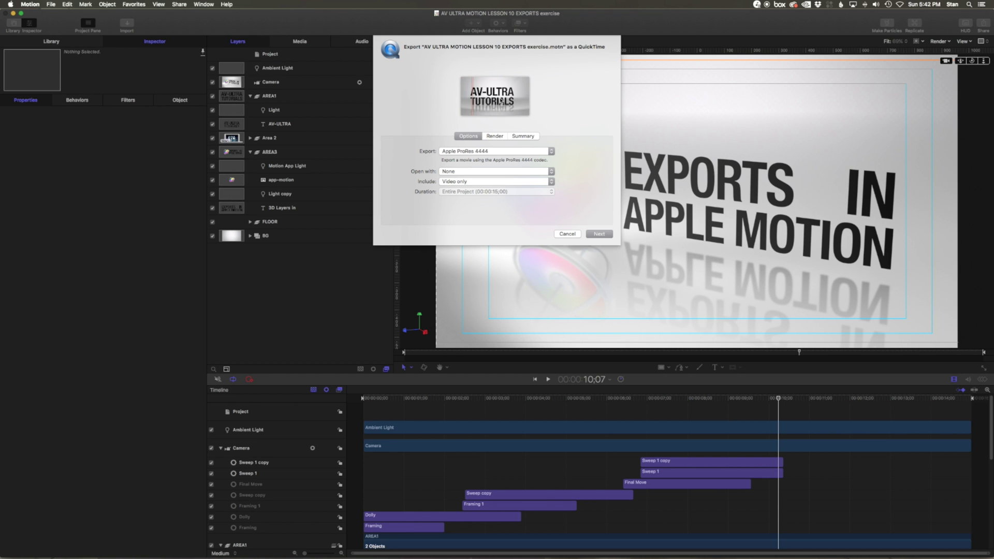
# Keep the Apple ProRes 4444, video-only export options unchanged and show the Render settings.
pyautogui.click(479, 152)
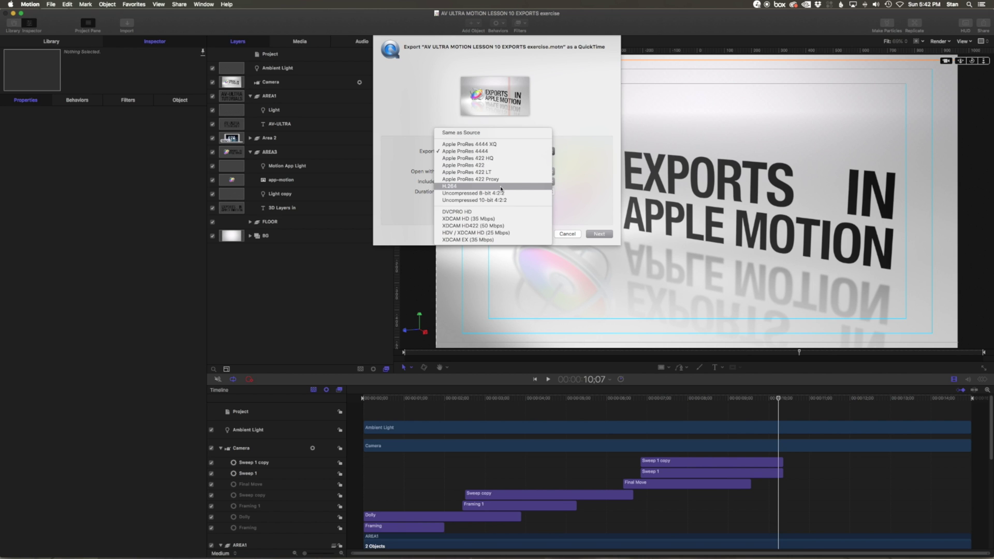
pyautogui.press('Escape')
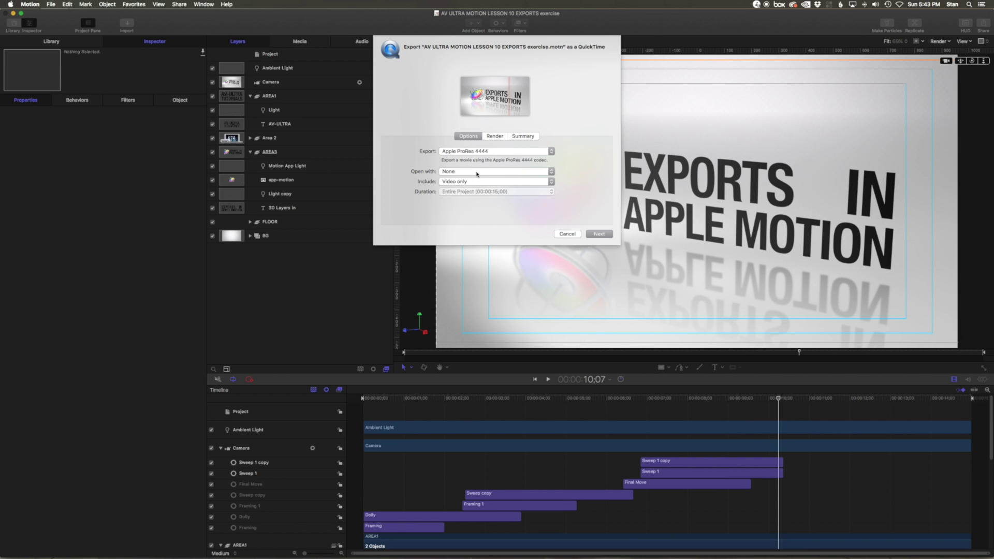
pyautogui.click(477, 173)
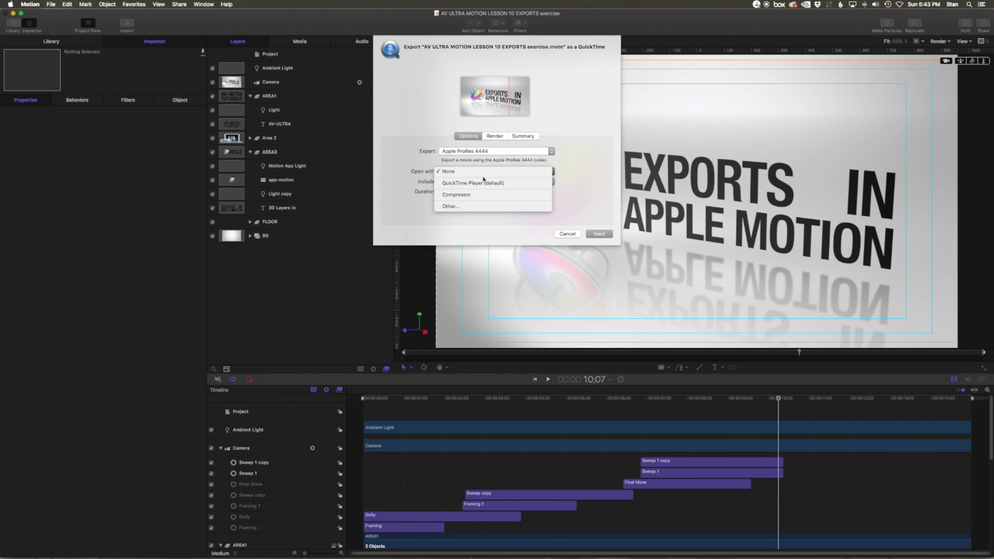
pyautogui.click(590, 177)
pyautogui.click(501, 185)
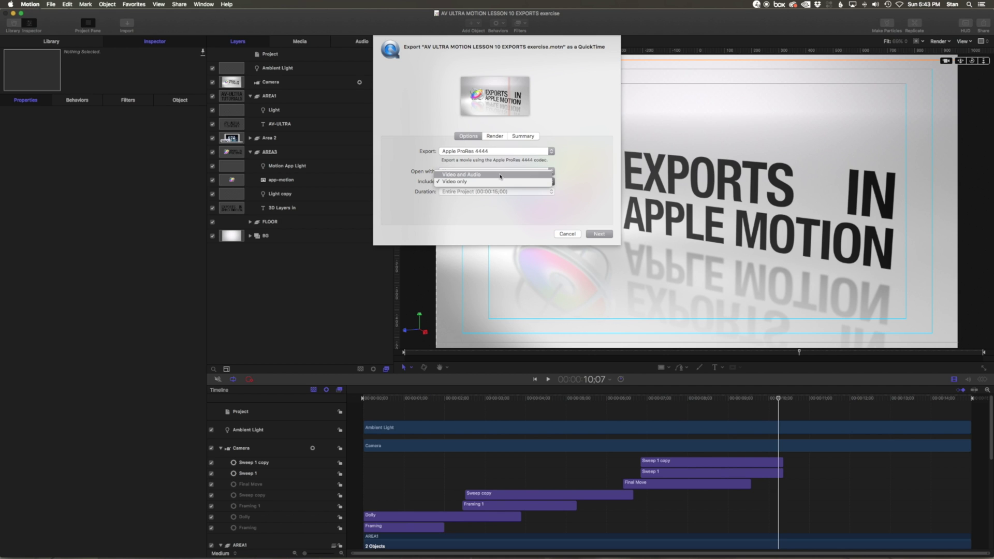
pyautogui.click(581, 178)
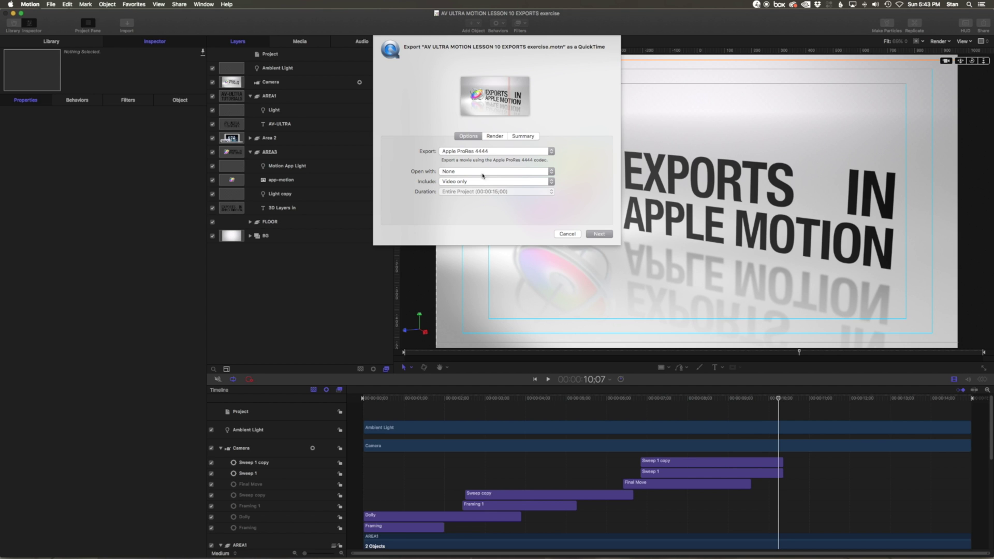
pyautogui.click(497, 137)
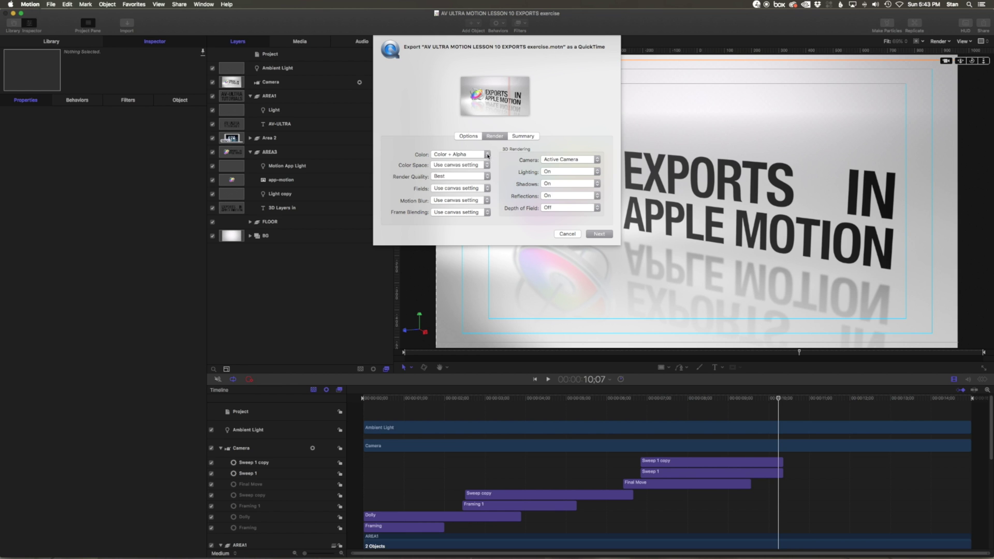
# Set the export to Color only in Rec. 709, review render quality, then cancel.
pyautogui.click(486, 154)
pyautogui.click(466, 158)
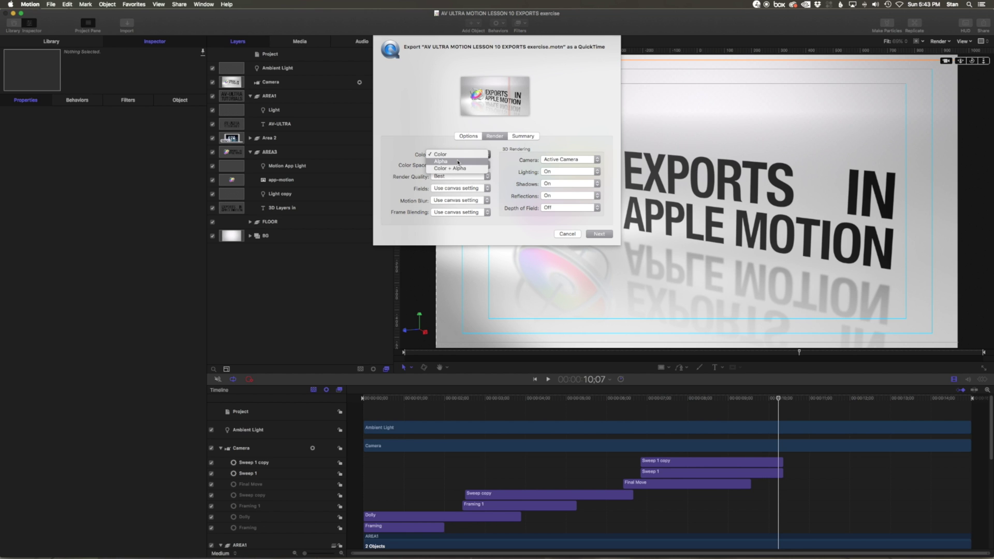
pyautogui.press('Escape')
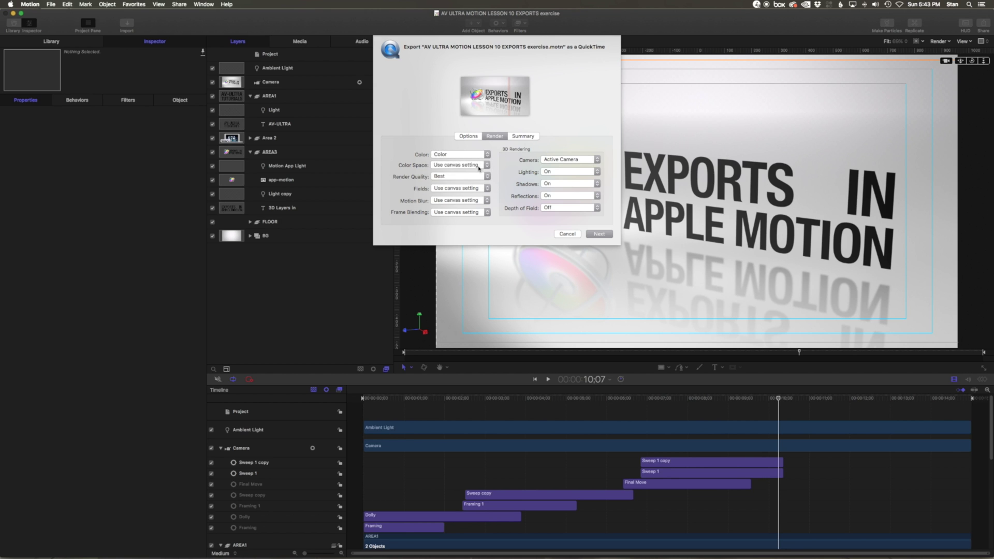
pyautogui.click(479, 166)
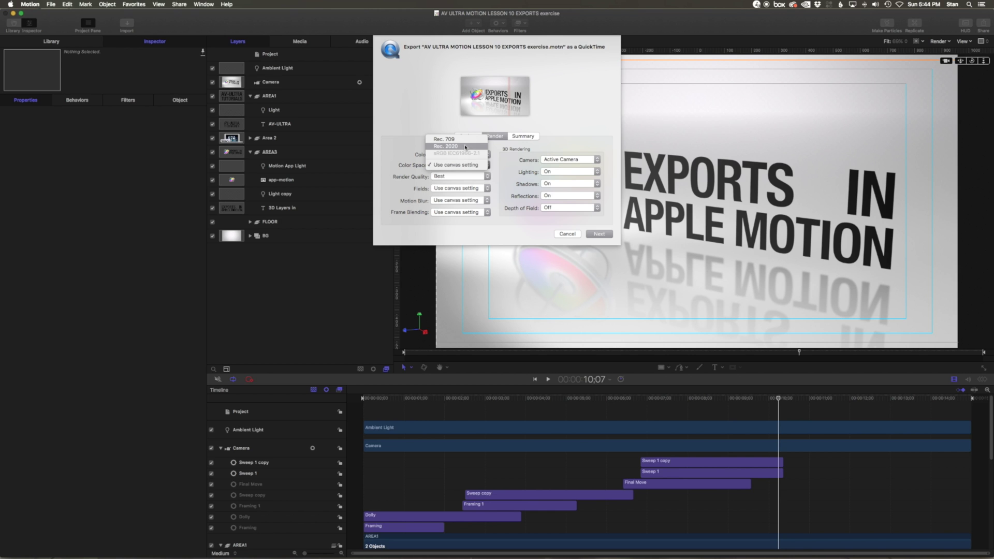
pyautogui.click(466, 140)
pyautogui.click(474, 179)
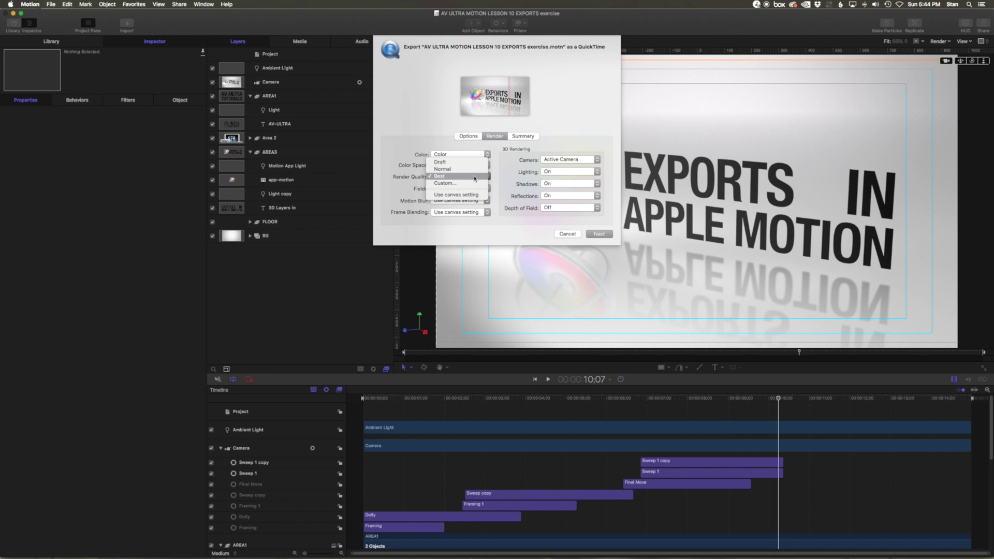
pyautogui.click(474, 178)
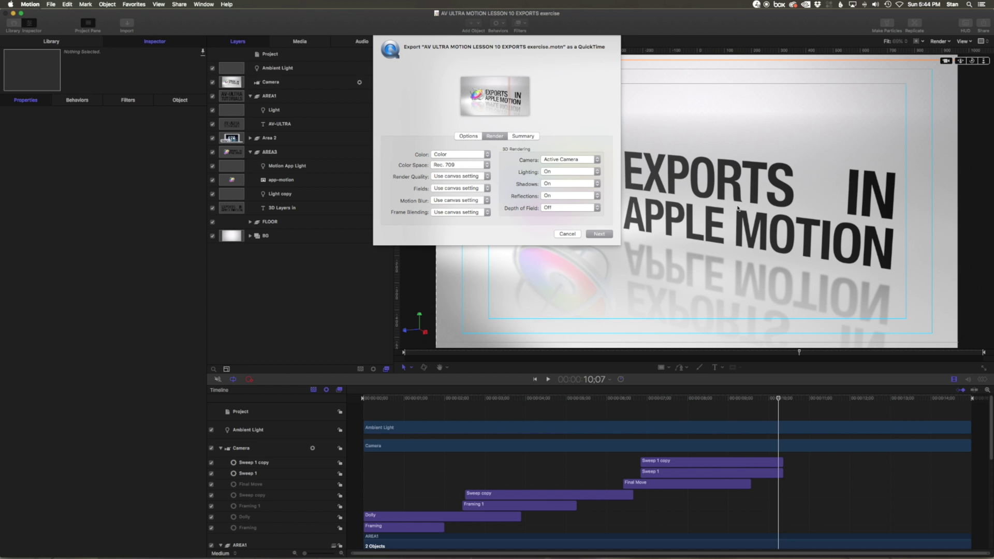
pyautogui.click(567, 234)
pyautogui.click(939, 42)
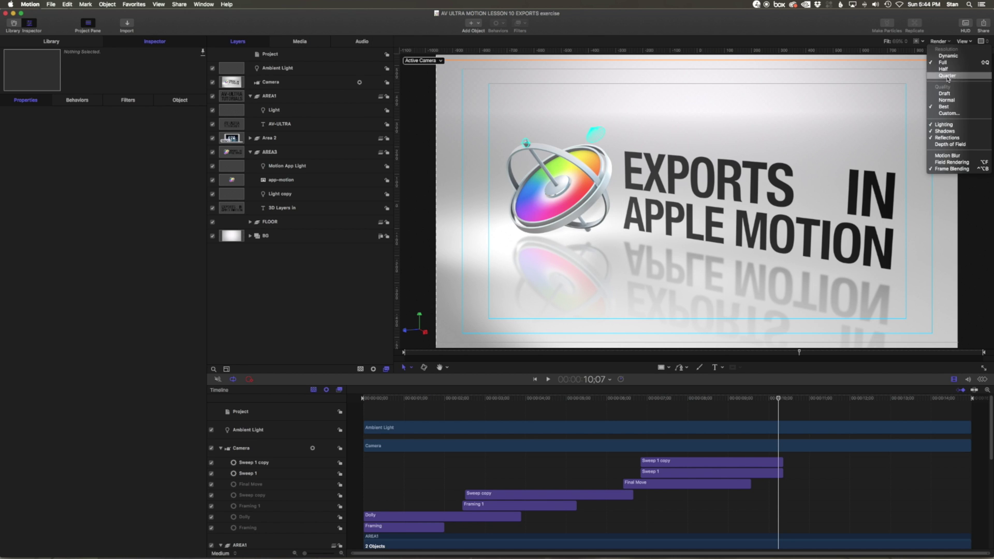
# Set the canvas preview to Draft quality and Quarter resolution with Reflections off.
pyautogui.click(946, 93)
pyautogui.click(939, 41)
pyautogui.click(946, 75)
pyautogui.click(943, 43)
pyautogui.click(946, 100)
pyautogui.click(943, 43)
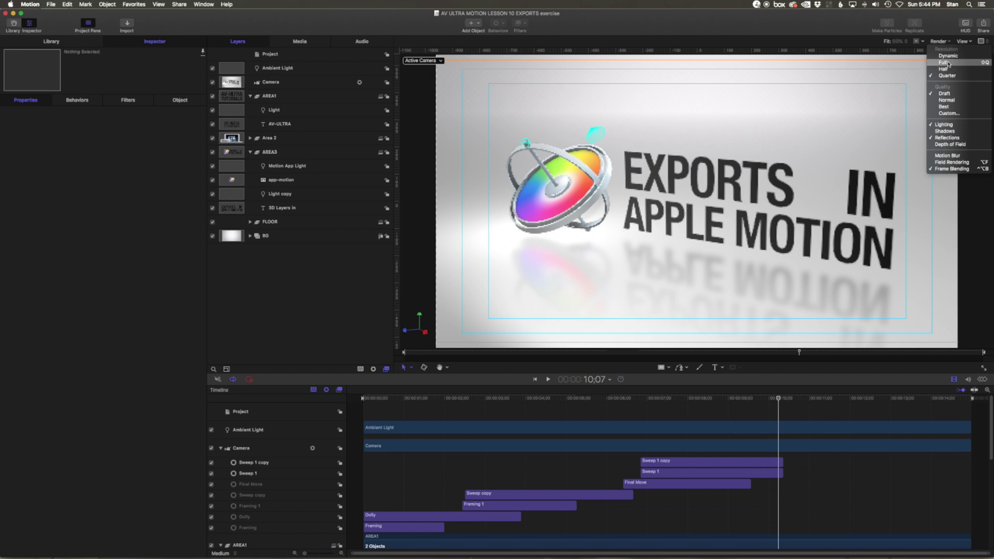
pyautogui.click(942, 43)
pyautogui.click(946, 137)
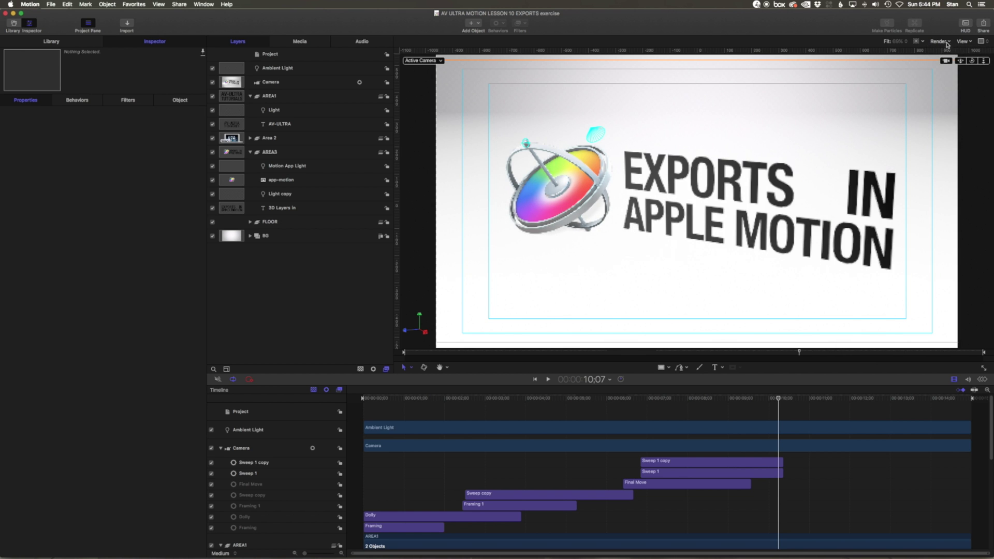
pyautogui.click(942, 43)
pyautogui.click(947, 170)
# Play the lower third from the subscribe graphic and start a movie export.
pyautogui.moveTo(776, 399); pyautogui.dragTo(433, 398)
pyautogui.press('space')
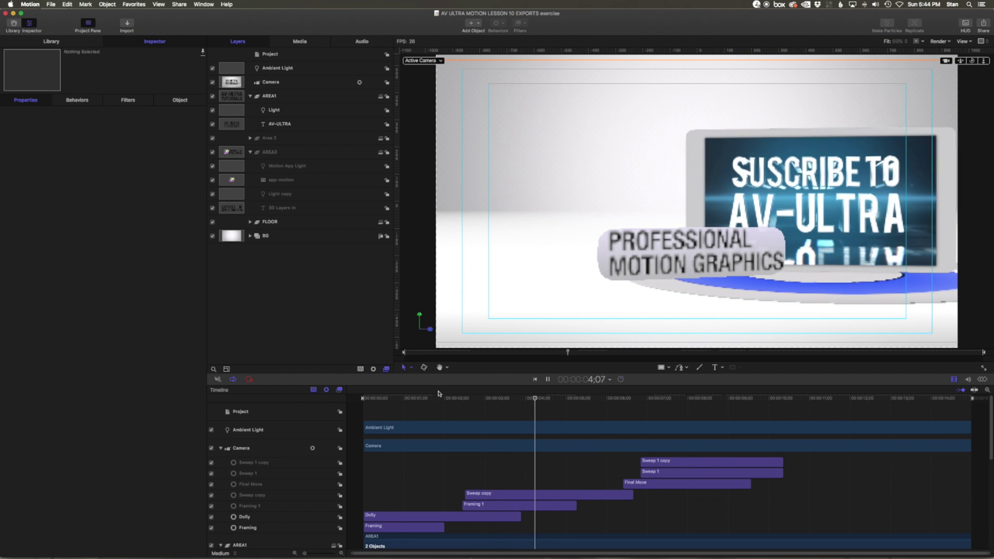
pyautogui.press('super+e')
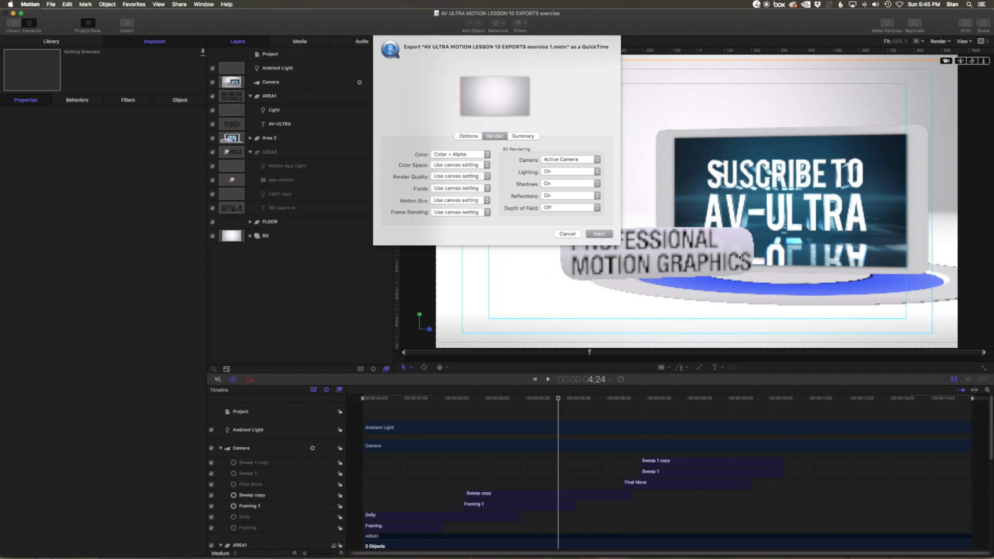
# Set the lower-third export to Best render quality with Motion Blur off, then view Summary.
pyautogui.click(465, 177)
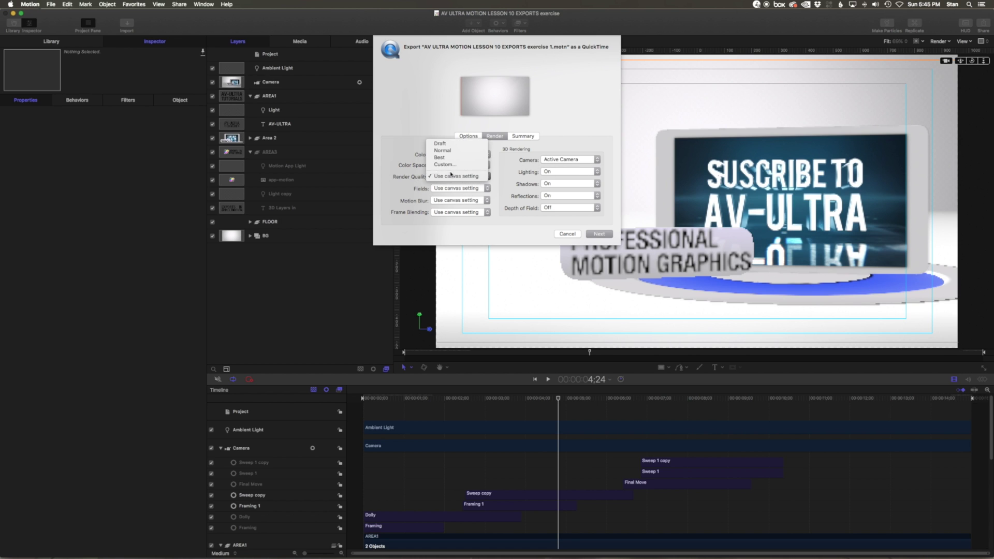
pyautogui.click(447, 156)
pyautogui.click(454, 201)
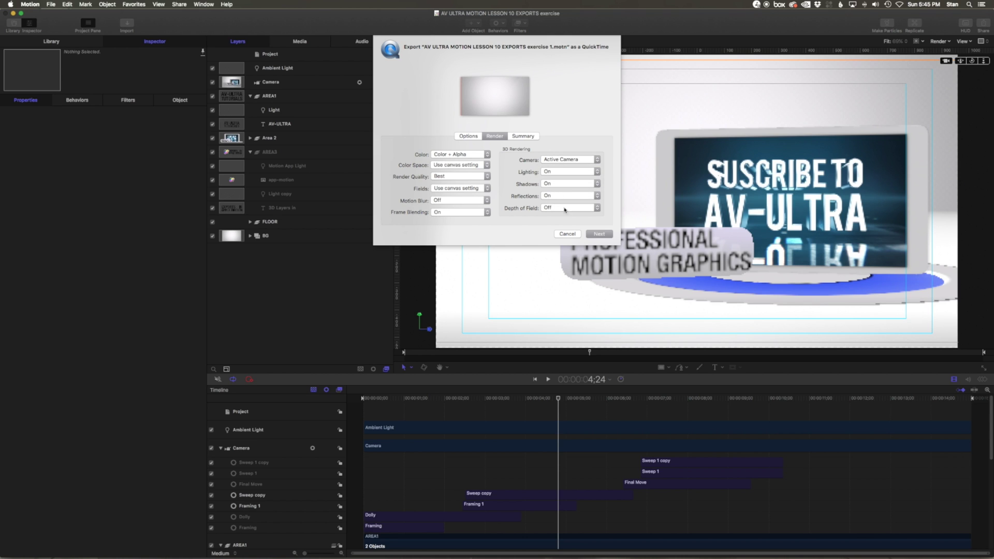
pyautogui.click(524, 136)
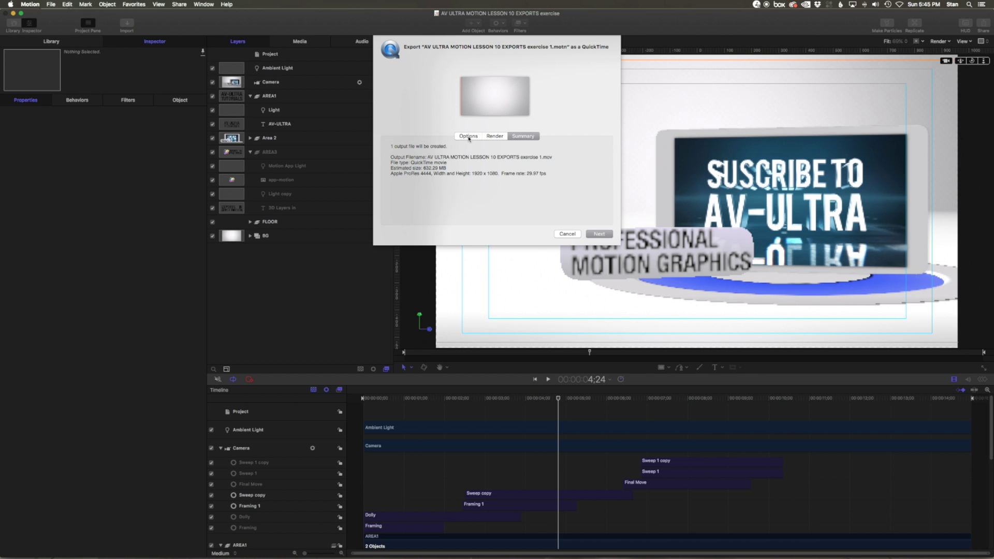
# Try Apple ProRes 422 and then H.264 as the export format, checking each summary.
pyautogui.click(468, 137)
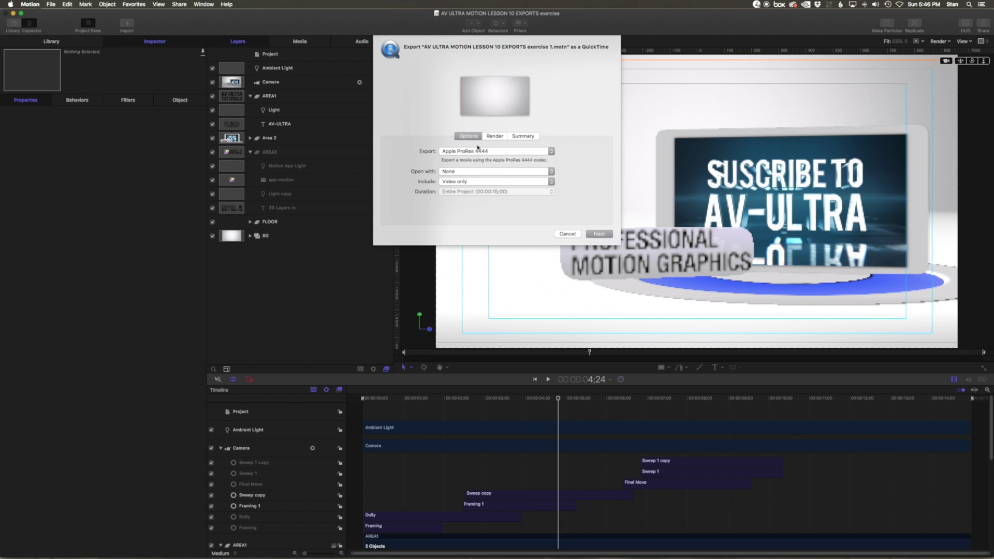
pyautogui.click(485, 152)
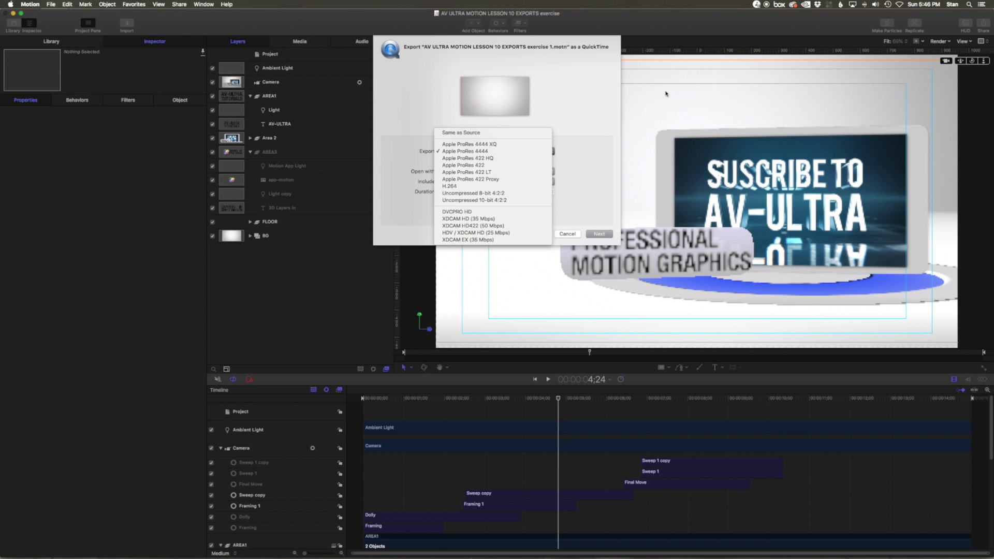
pyautogui.click(493, 167)
pyautogui.click(526, 137)
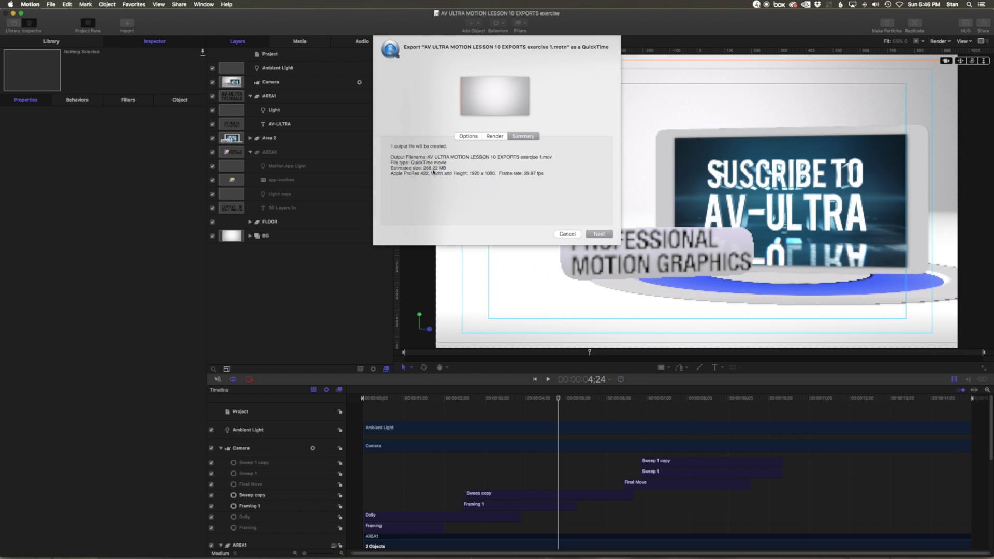
pyautogui.click(468, 137)
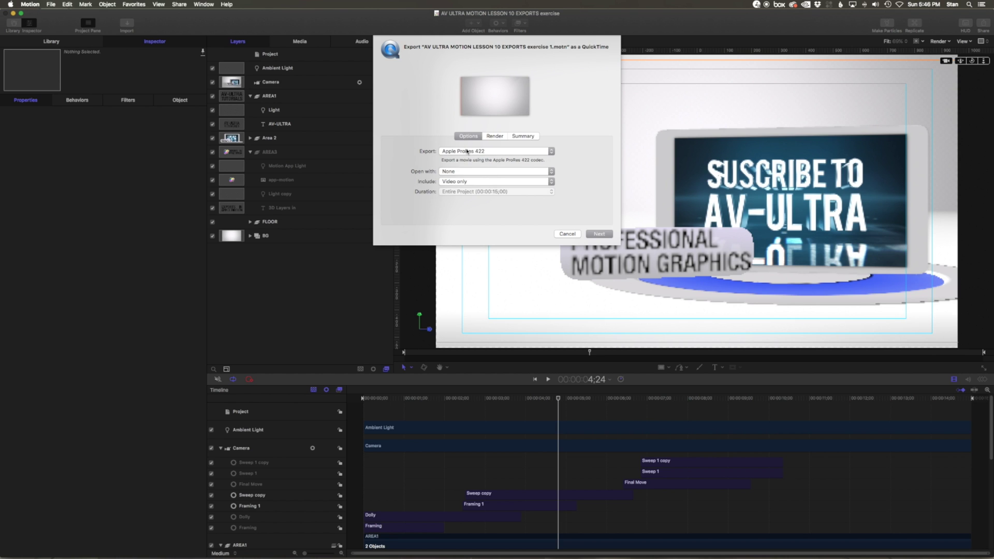
pyautogui.click(467, 151)
pyautogui.click(469, 170)
pyautogui.click(527, 138)
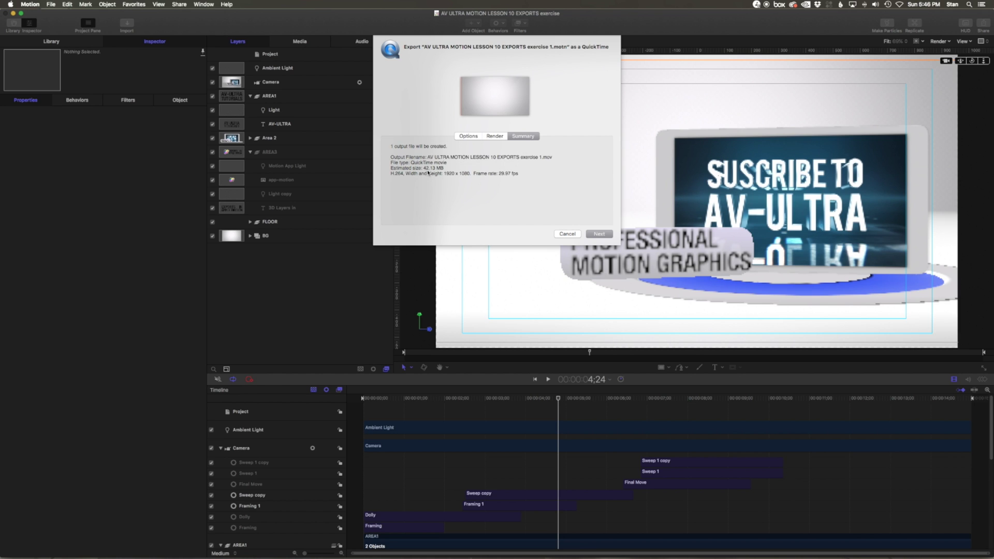
# Switch the export back to Apple ProRes 422, confirm the summary, and save the movie.
pyautogui.click(468, 136)
pyautogui.click(481, 151)
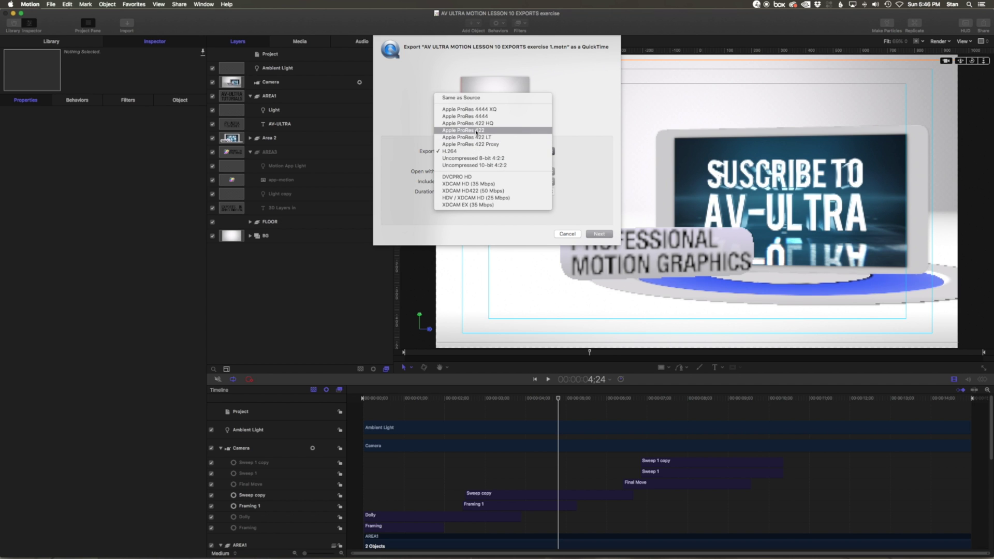
pyautogui.click(475, 132)
pyautogui.click(525, 137)
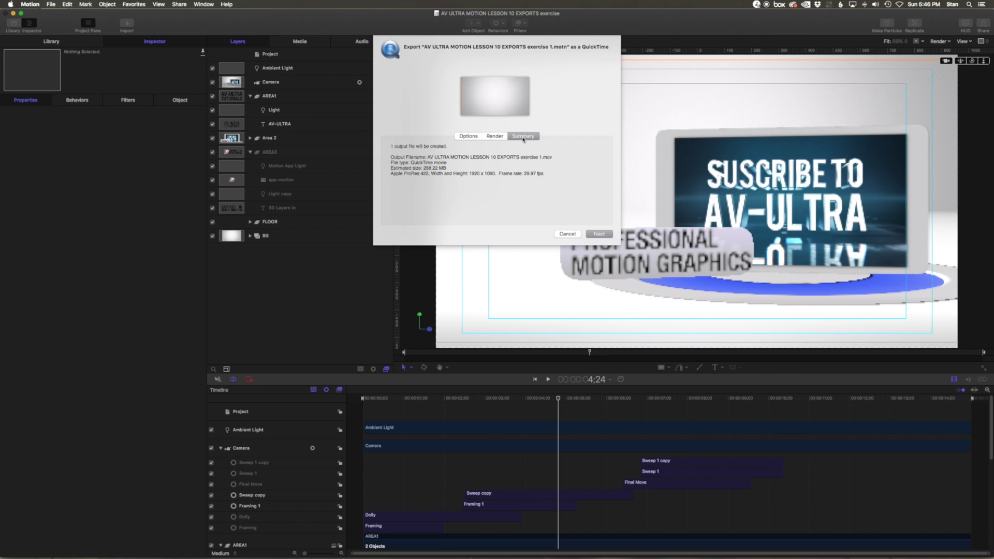
pyautogui.click(597, 234)
pyautogui.click(618, 292)
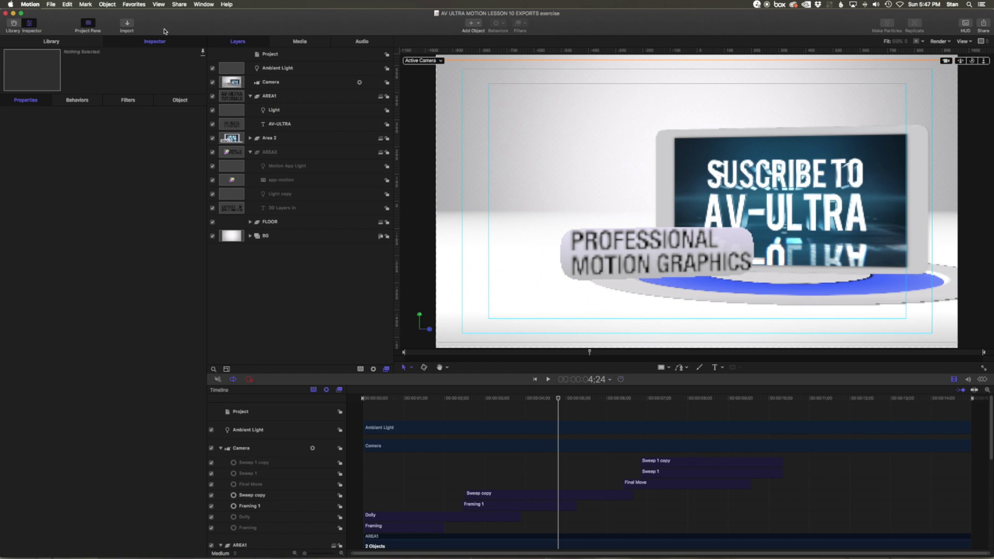
# Send the title project to Compressor, then inspect the job and scrub its preview frames.
pyautogui.click(179, 5)
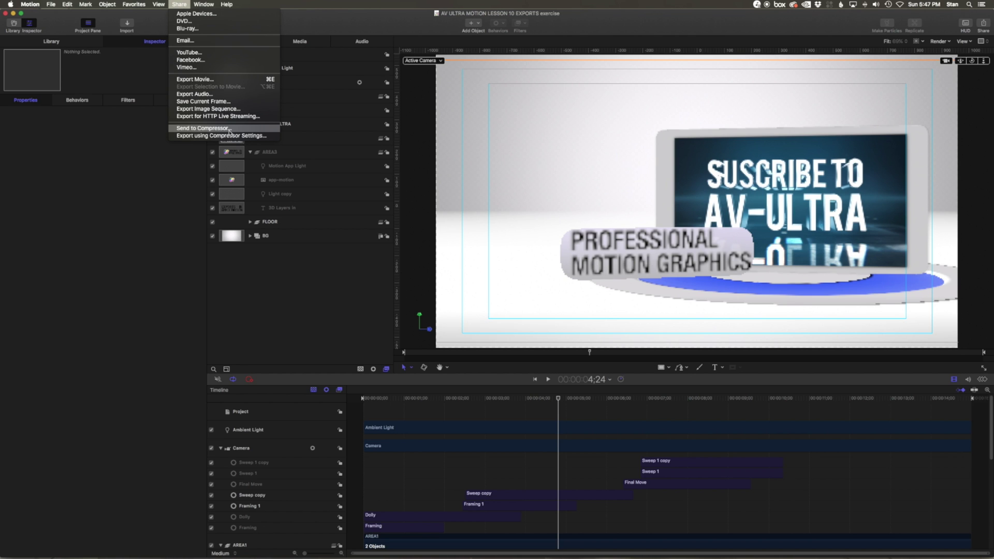
pyautogui.click(203, 128)
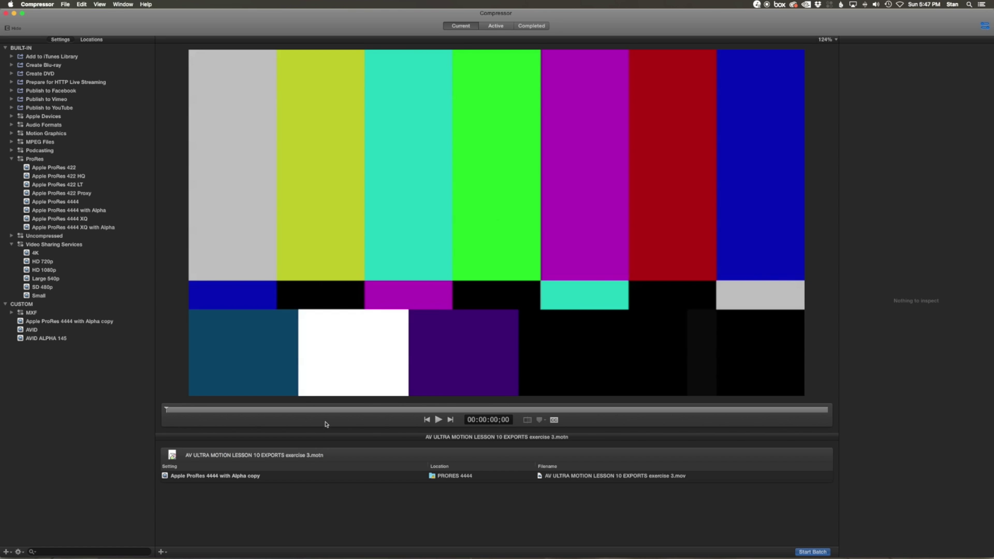
pyautogui.click(336, 457)
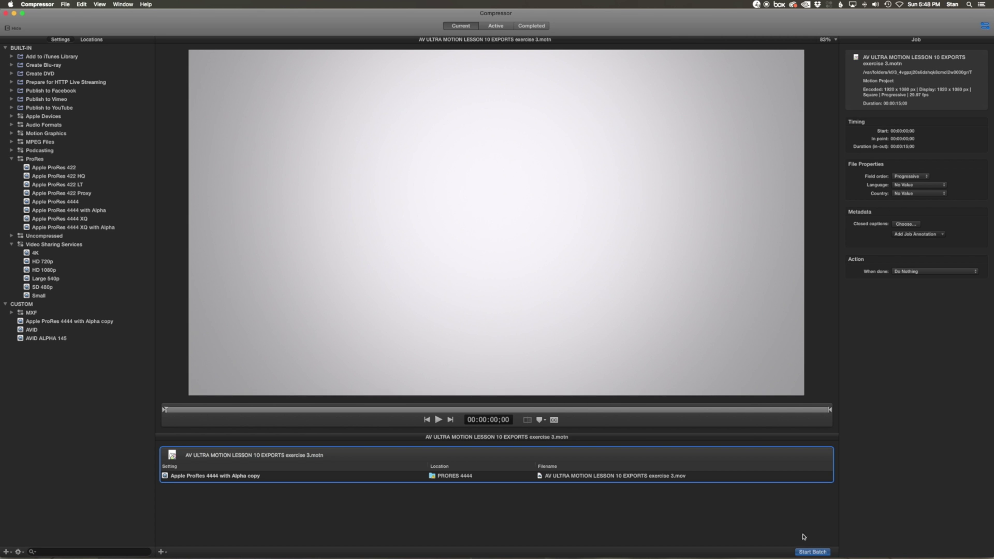
pyautogui.click(315, 410)
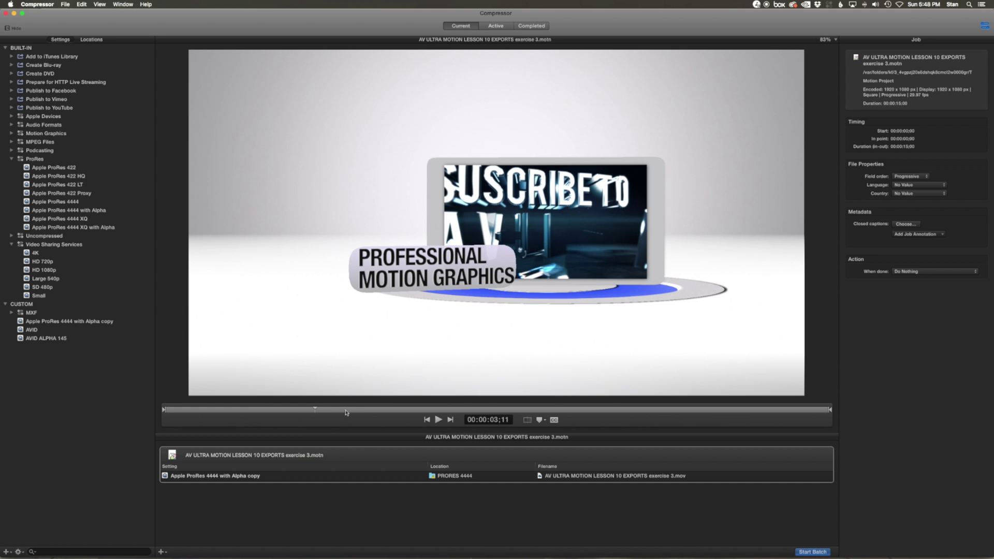
pyautogui.click(354, 412)
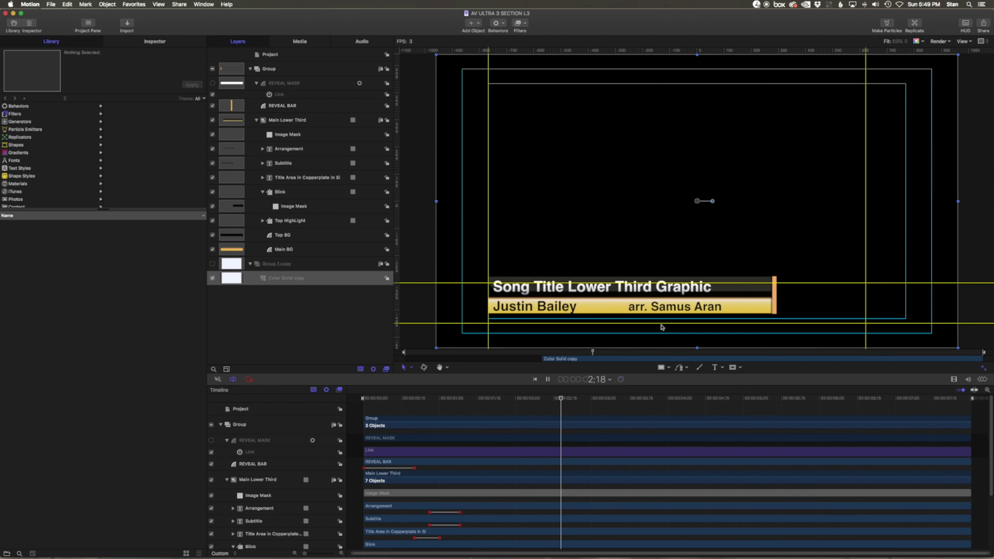
# Stop playback and show the lower third over a transparent checkerboard canvas background.
pyautogui.press('space')
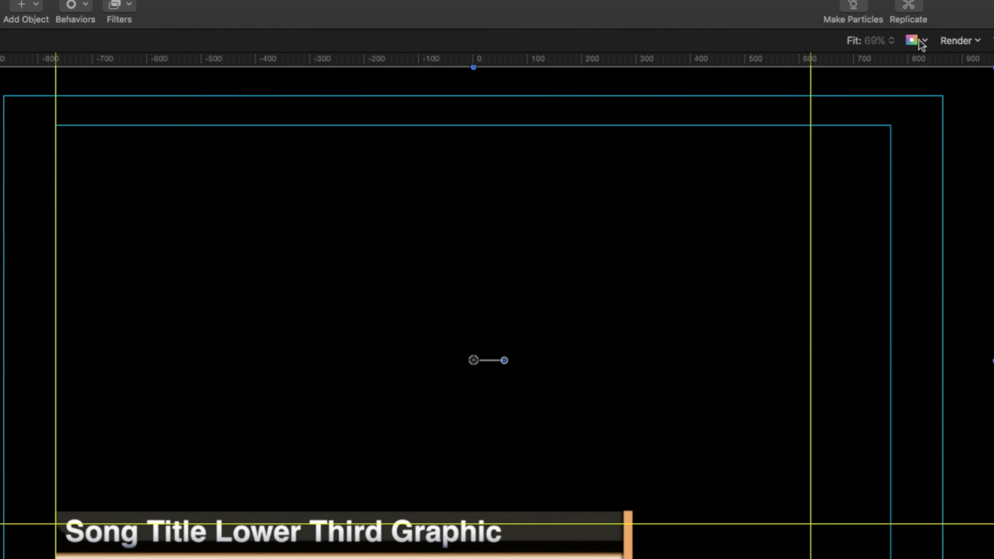
pyautogui.click(918, 42)
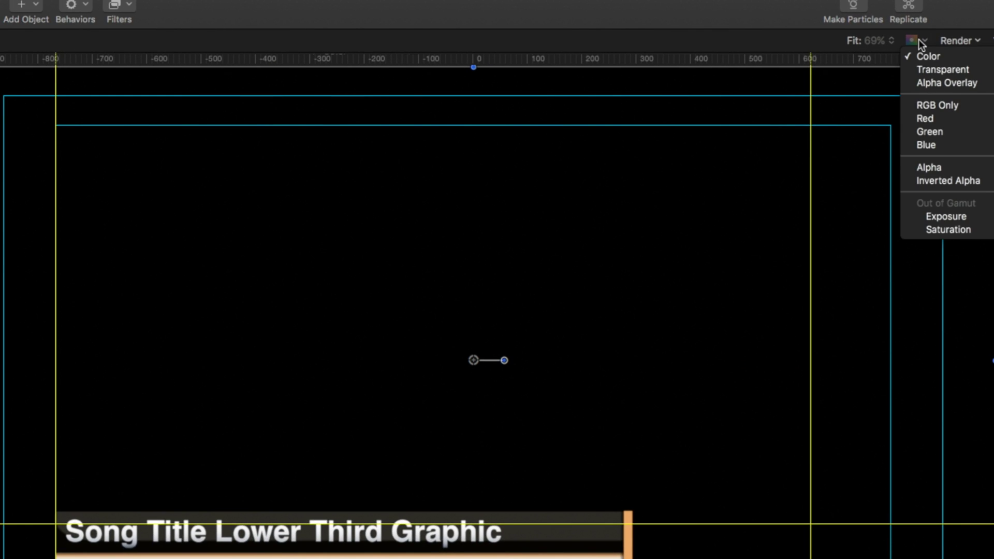
pyautogui.click(925, 68)
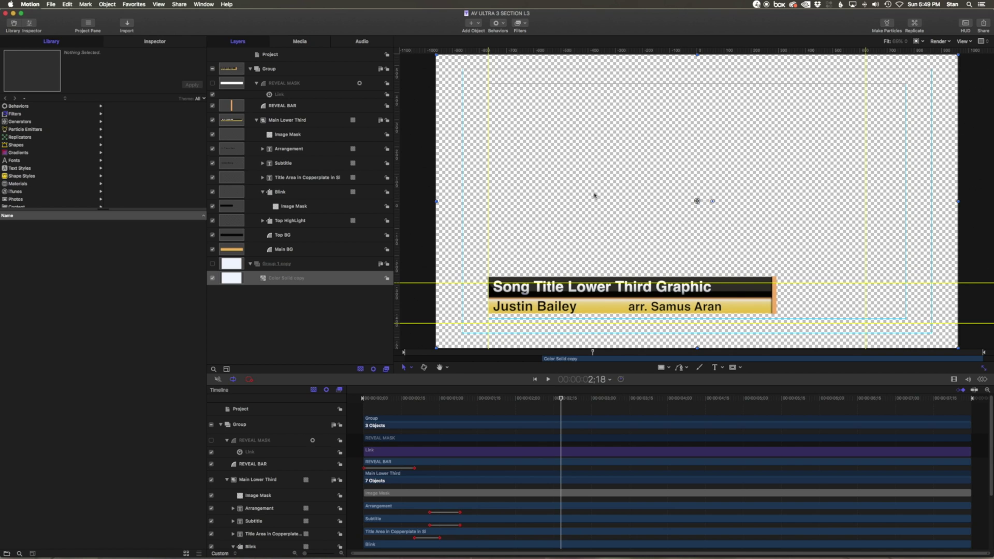
# Start a movie export with Color + Alpha, settling on the Apple ProRes 4444 format.
pyautogui.click(178, 5)
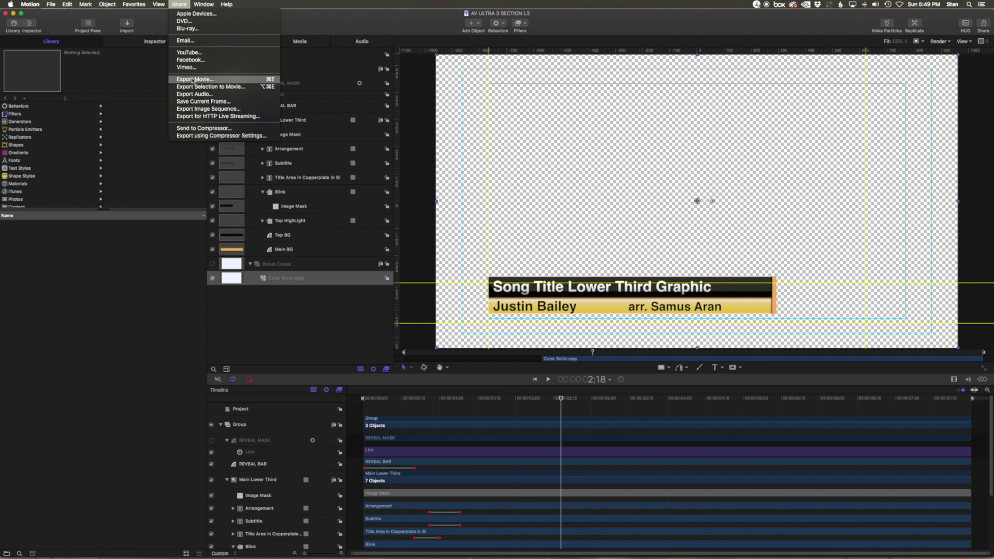
pyautogui.click(226, 79)
pyautogui.click(466, 159)
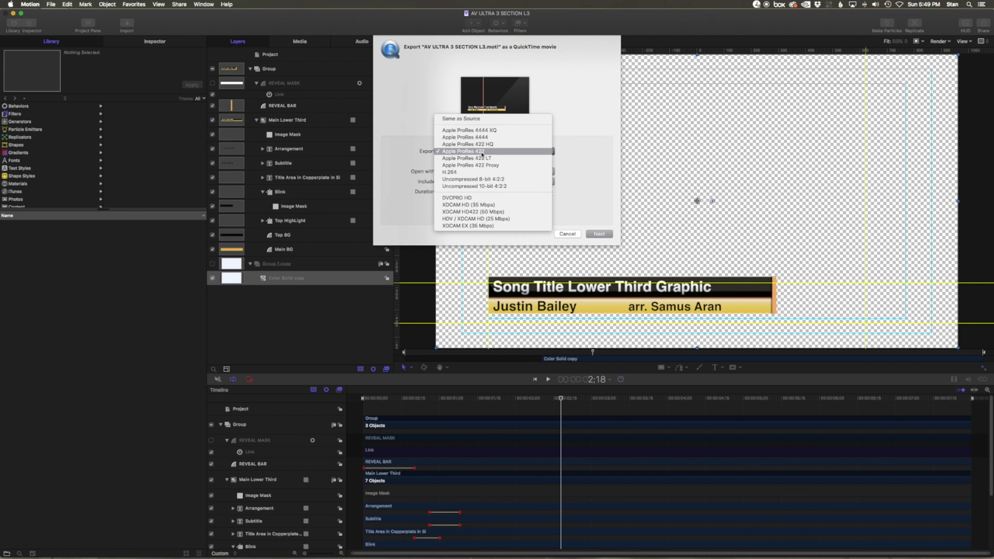
pyautogui.click(480, 171)
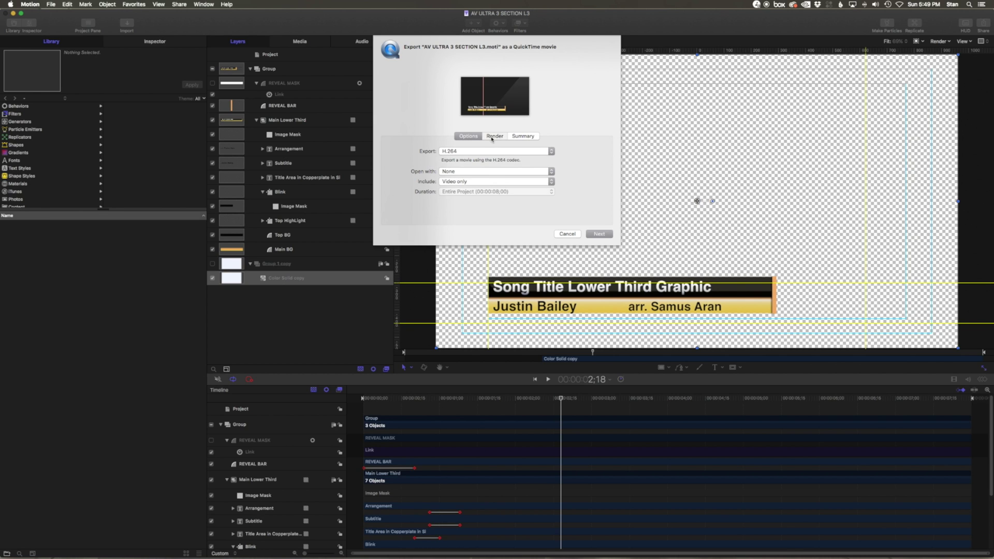
pyautogui.click(494, 137)
pyautogui.click(455, 154)
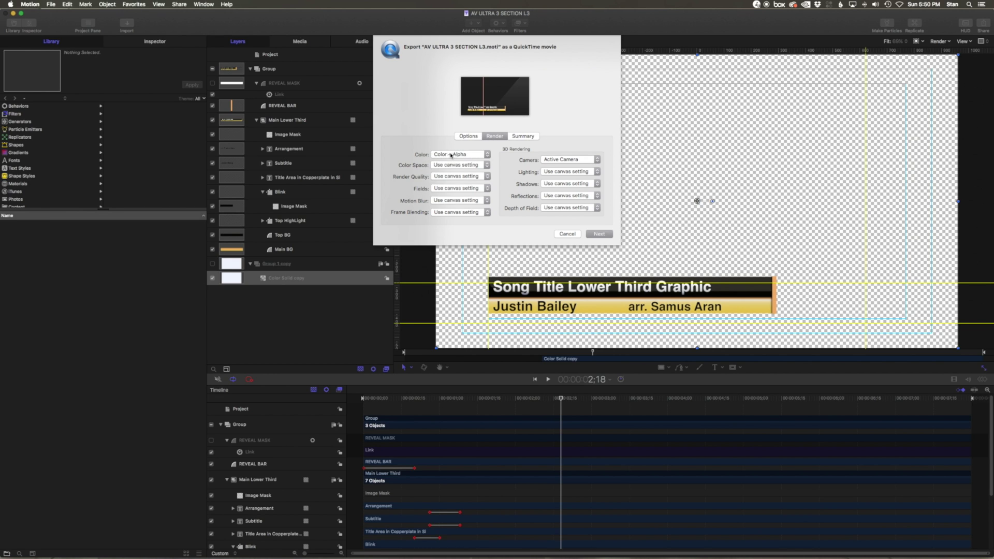
pyautogui.click(468, 136)
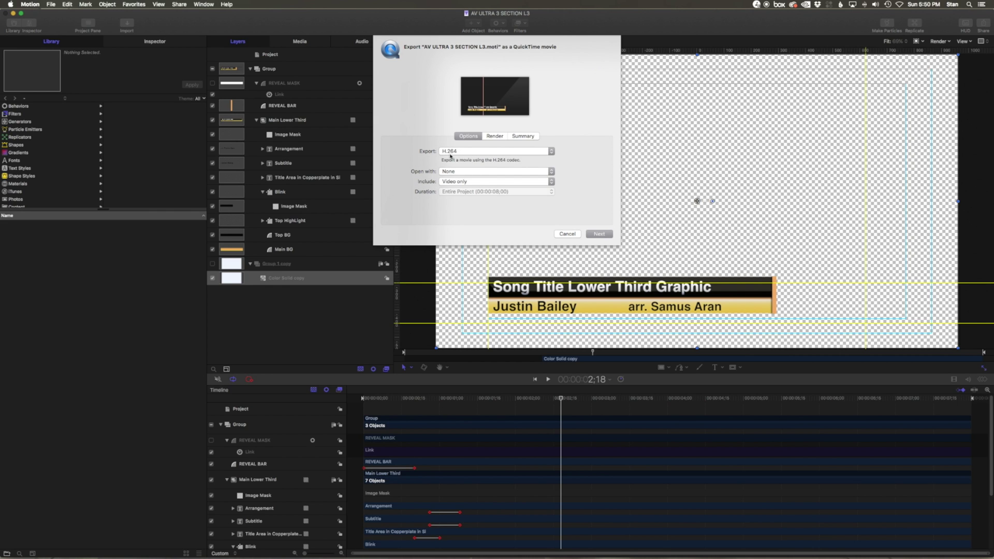
pyautogui.click(467, 153)
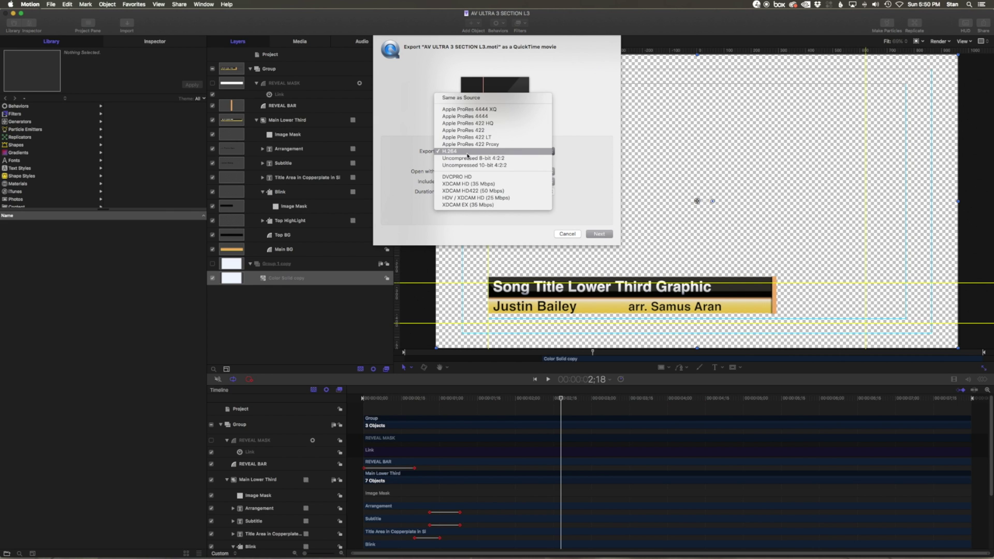
pyautogui.click(472, 117)
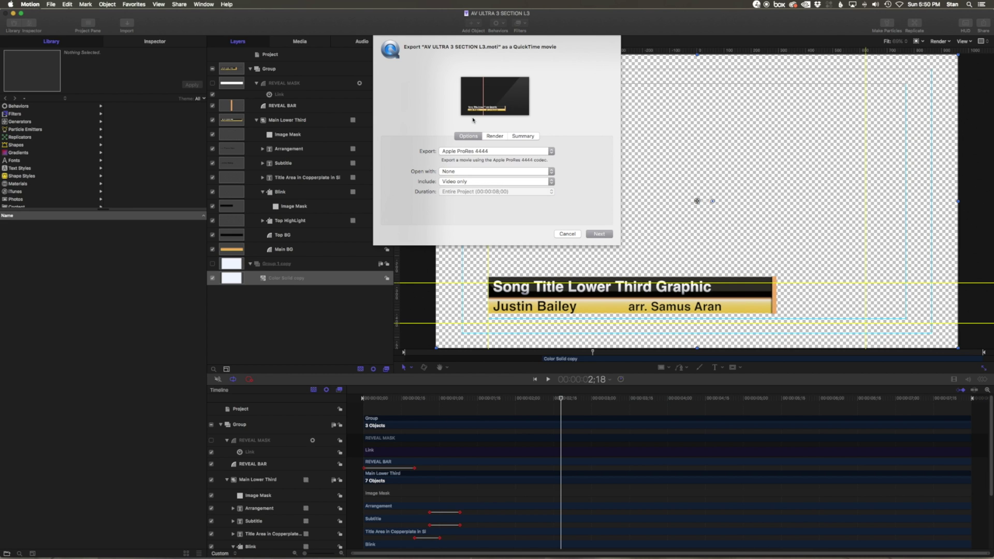
# Set render quality to Best with motion blur and reflections on, then continue to saving.
pyautogui.click(494, 136)
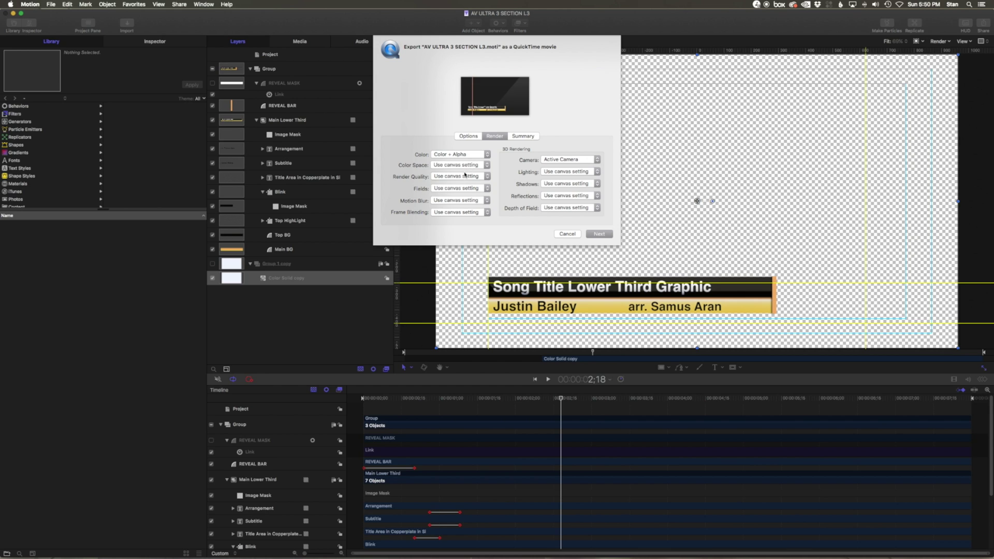
pyautogui.click(464, 175)
pyautogui.click(459, 169)
pyautogui.click(459, 200)
pyautogui.click(473, 190)
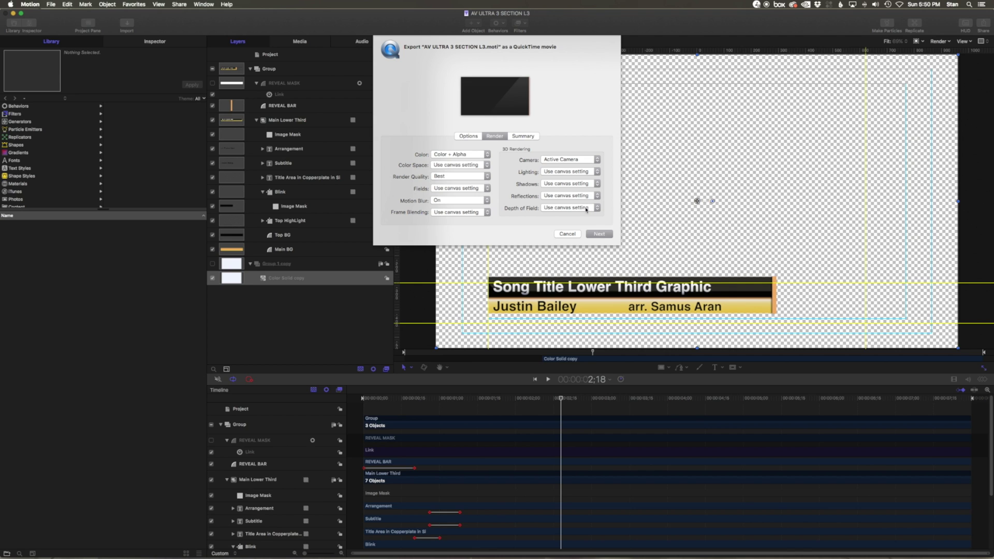
pyautogui.click(573, 196)
pyautogui.click(571, 202)
pyautogui.click(598, 234)
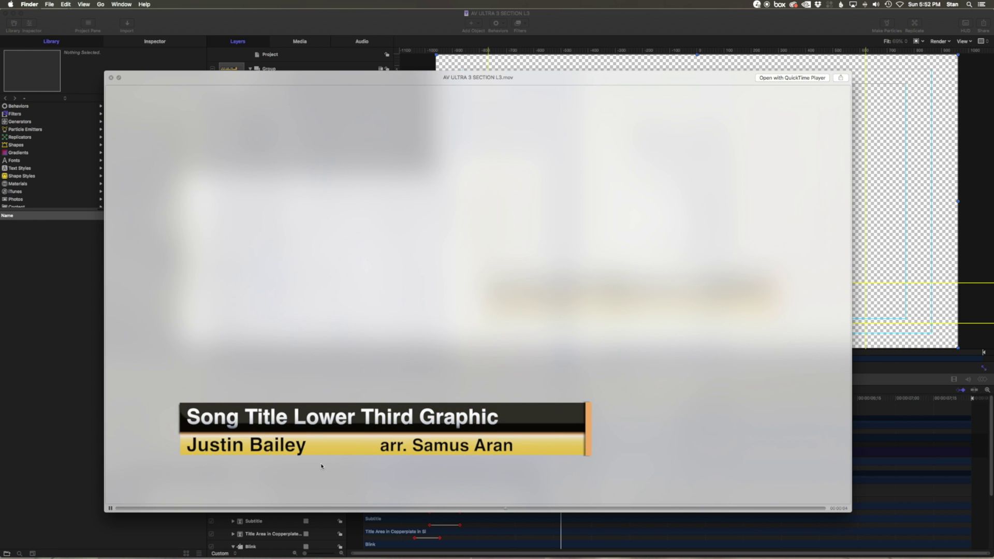
# Close the exported movie preview and replay the lower third in Motion.
pyautogui.press('space')
pyautogui.click(354, 401)
pyautogui.press('space')
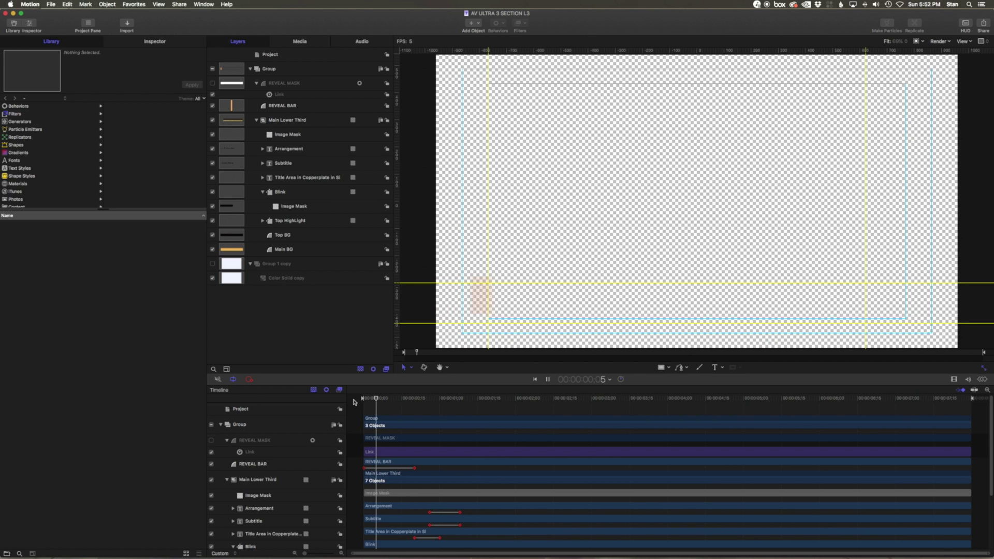